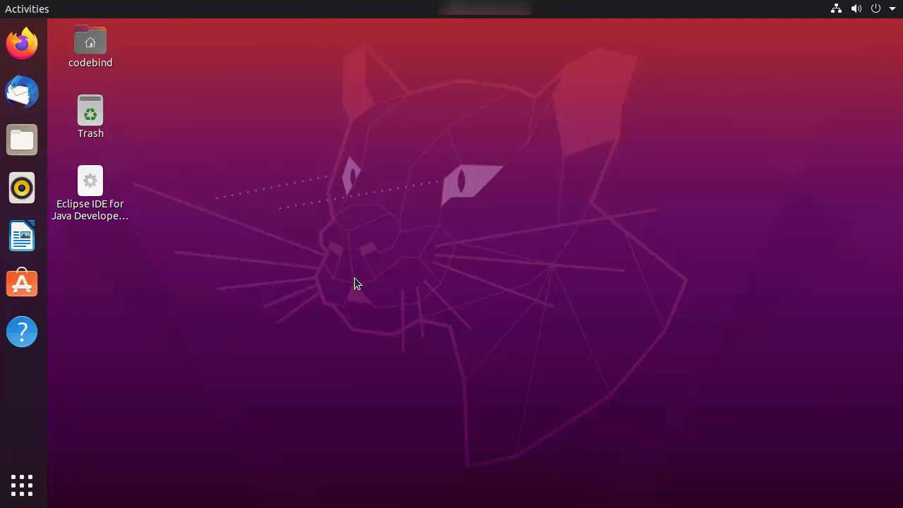
- Open a larger-font terminal and confirm Java 15.0.2 is installed with java --version
key("ctrl+alt+t")
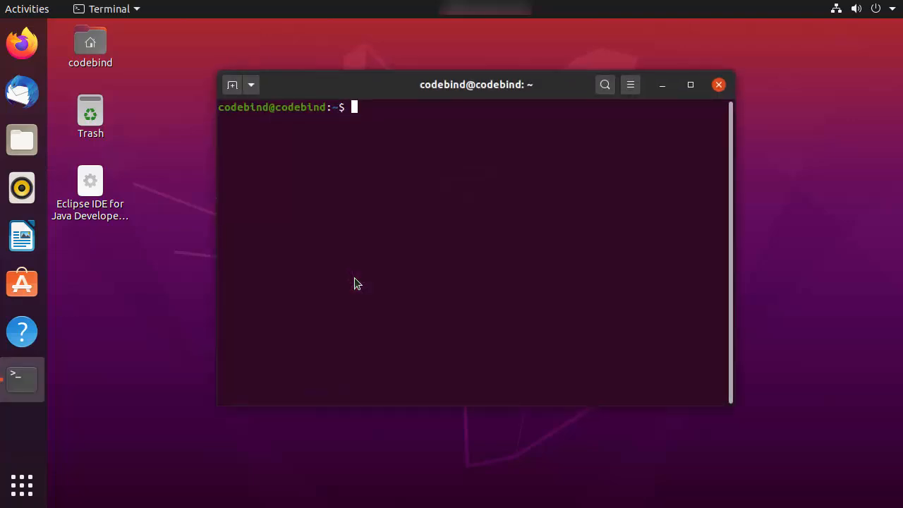
left_click(249, 88)
left_click(269, 138)
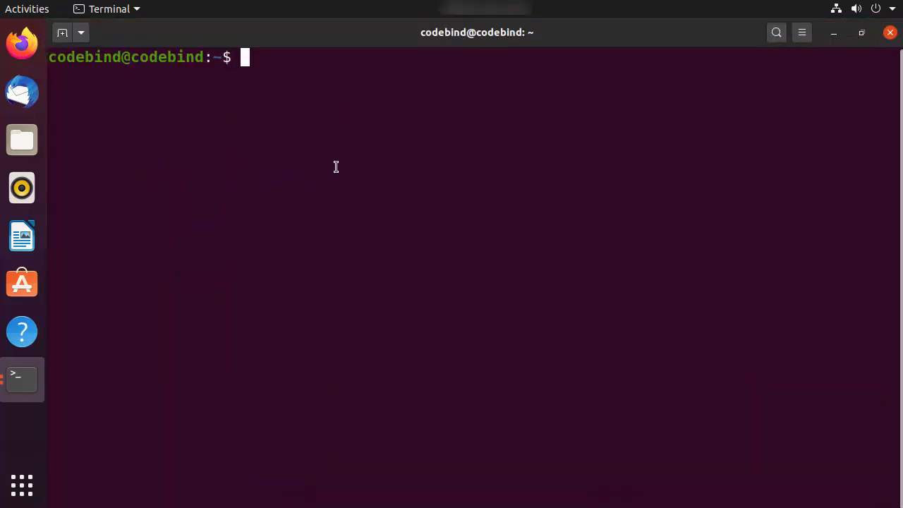
type("java --")
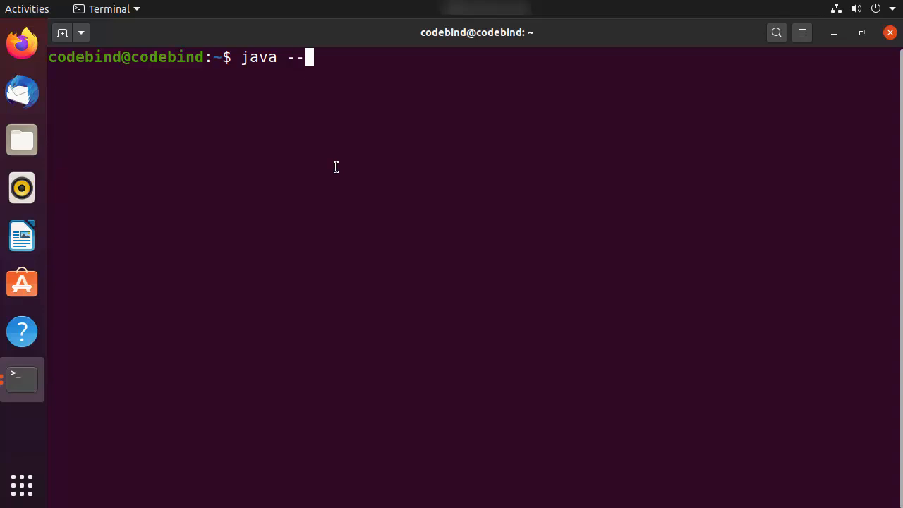
type("version")
key("Return")
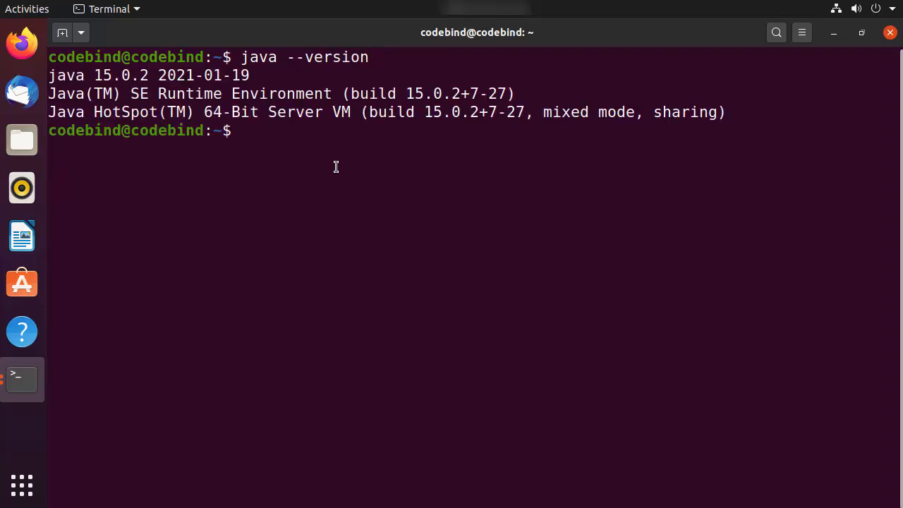
left_click_drag(67, 76, 240, 78)
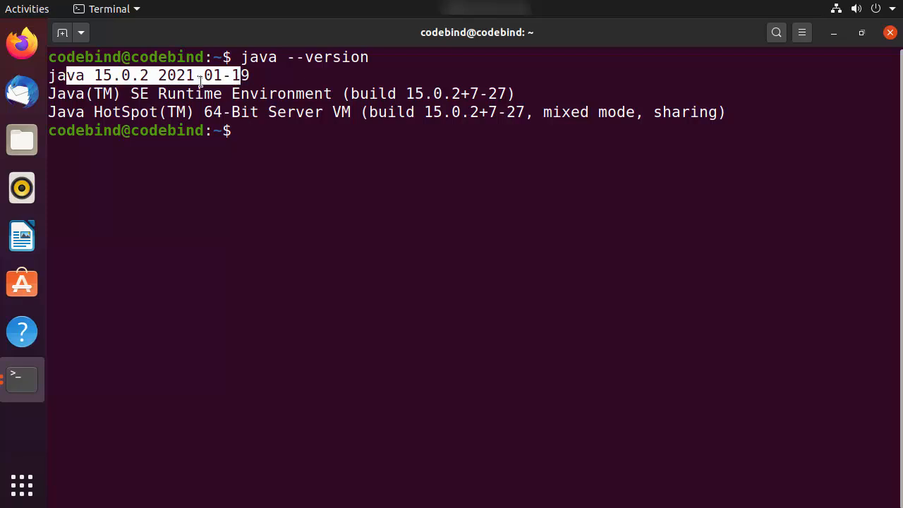
left_click(292, 129)
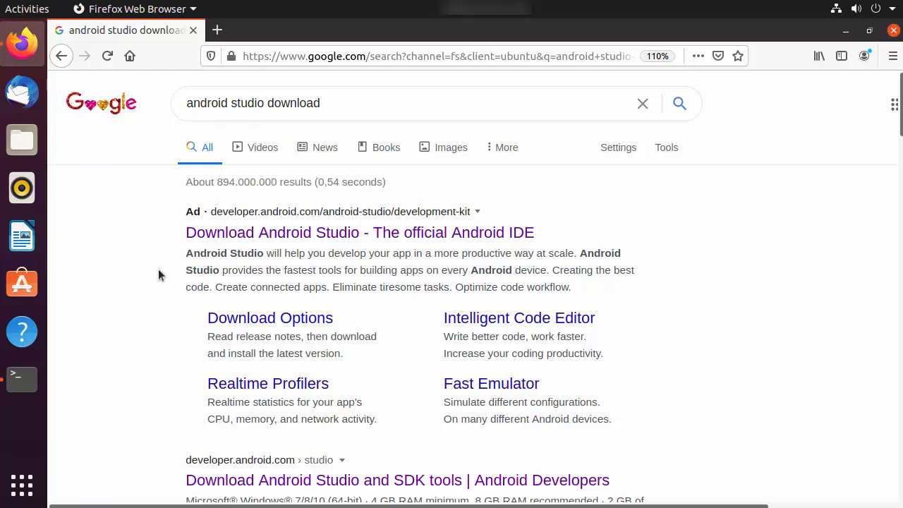
- Open the official Android Studio download page, highlight release 4.1.2, and minimize Firefox
scroll(151, 351, "down", 3)
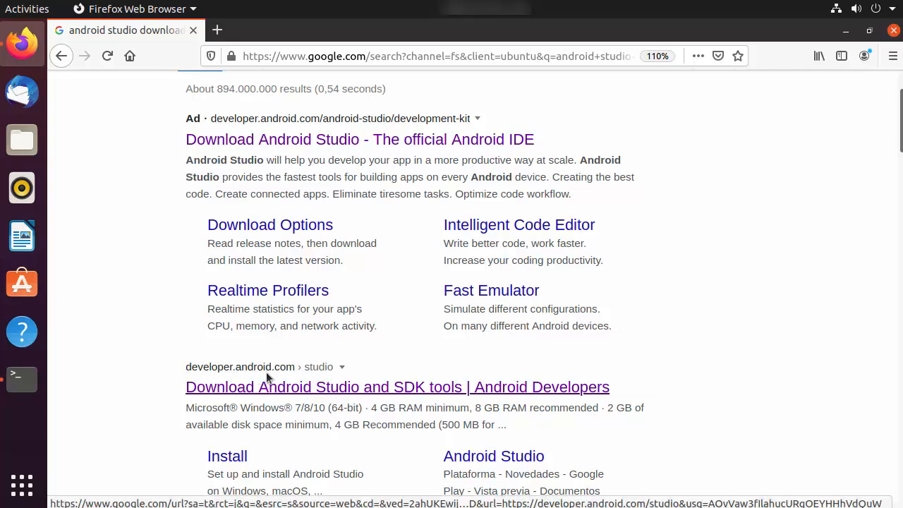
left_click(332, 388)
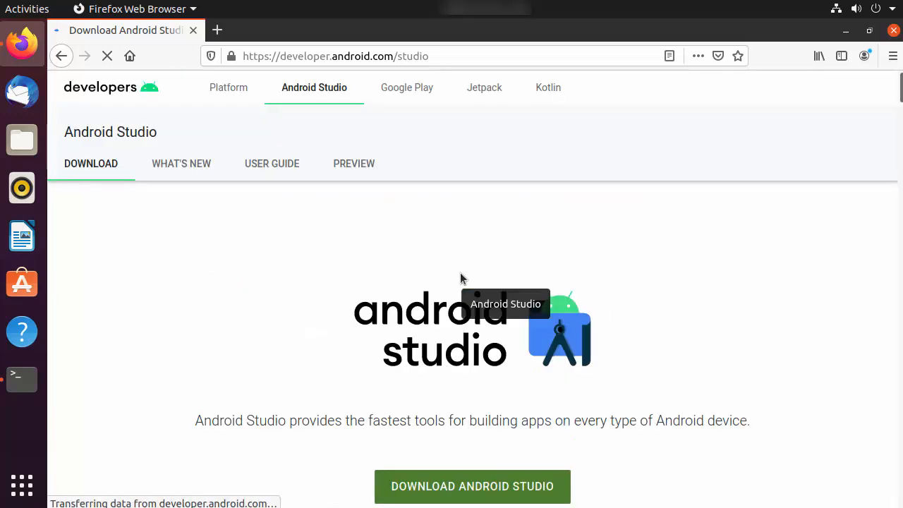
scroll(460, 275, "down", 2)
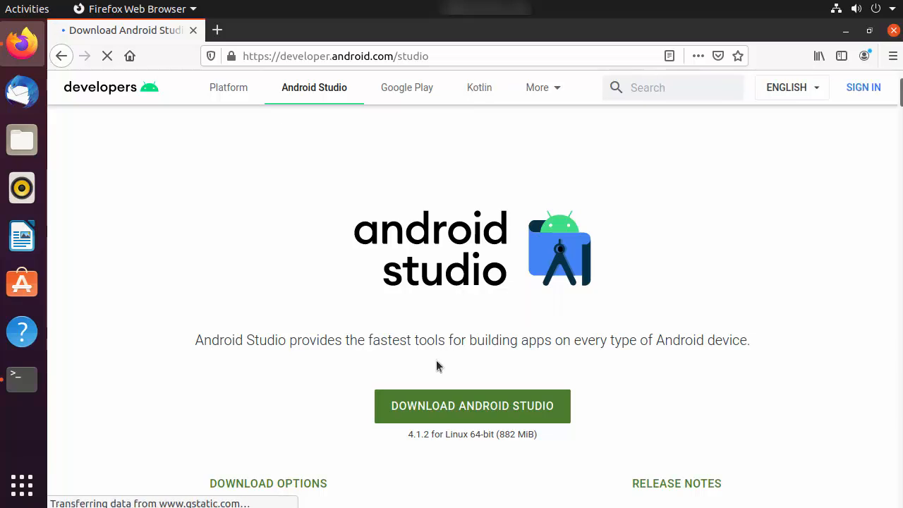
scroll(458, 358, "down", 1)
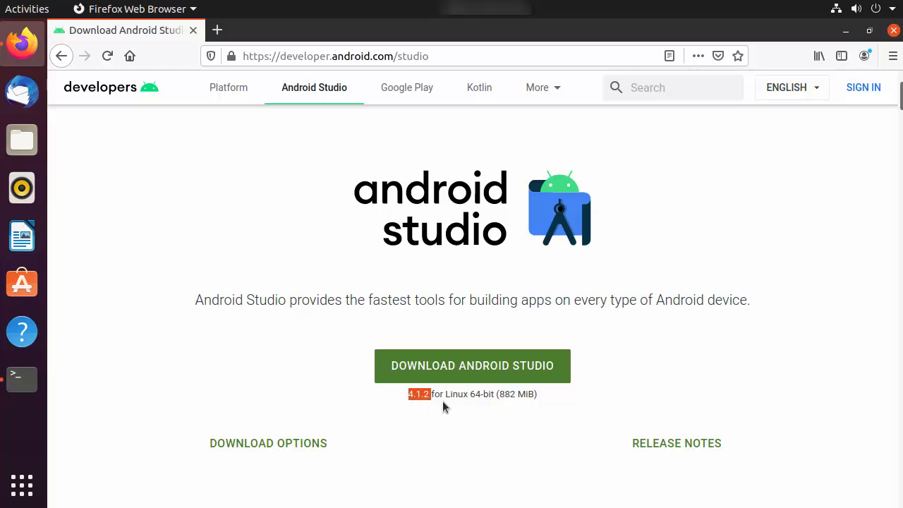
left_click(463, 407)
left_click_drag(433, 393, 410, 392)
left_click(845, 31)
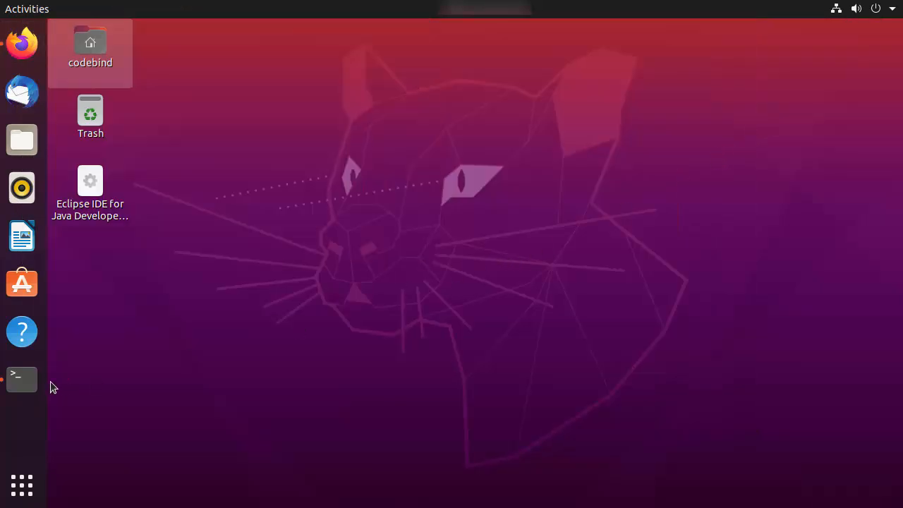
- Bring the terminal back and clear its screen
left_click(22, 381)
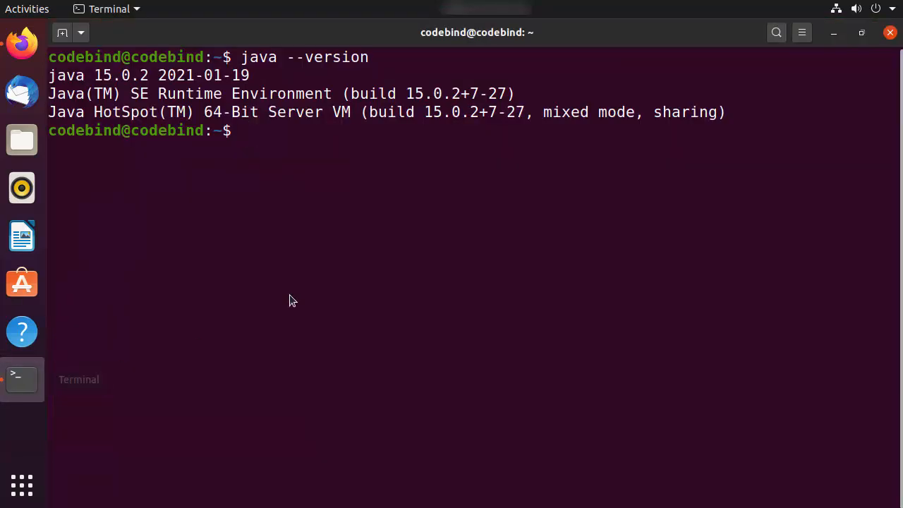
type("clear")
key("Return")
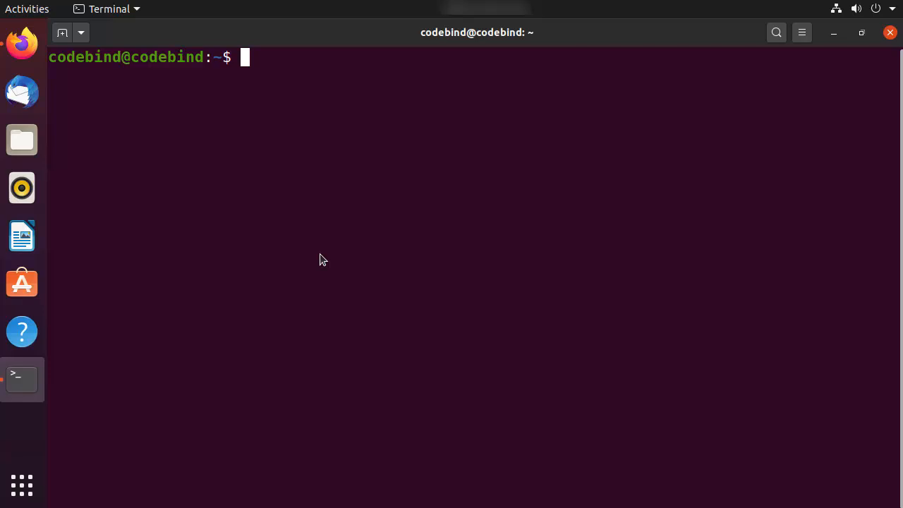
- Search snaps for "android-studio" and compare its 4.1.2.0 version with the website
type("snap ")
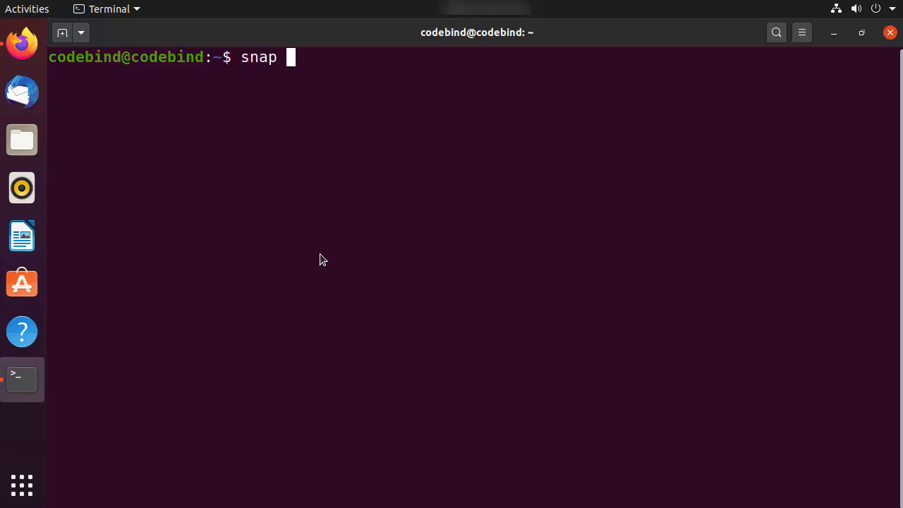
type("find \"androi")
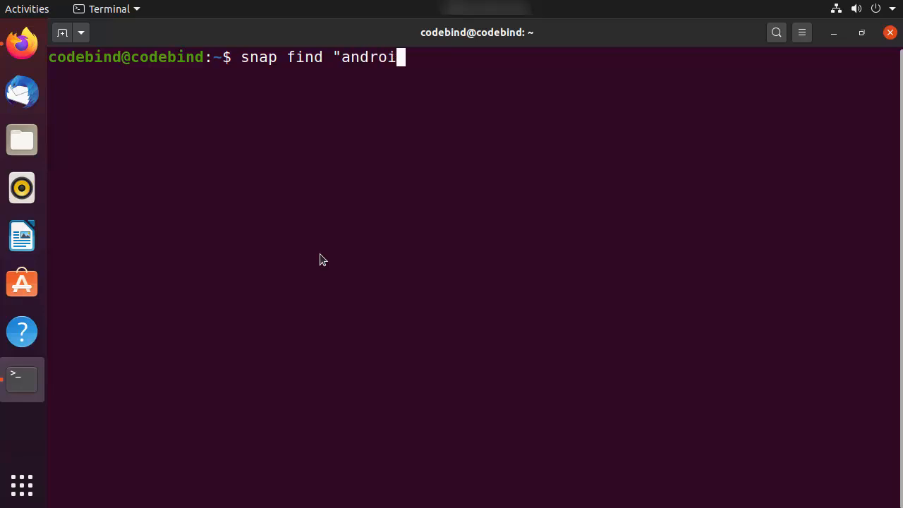
type("d-sti")
key("BackSpace")
type("udio")
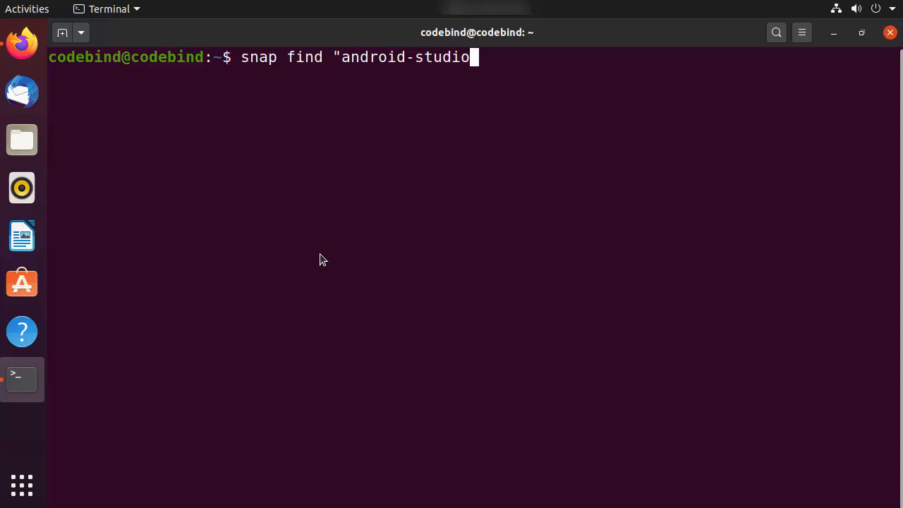
type("\"")
key("Return")
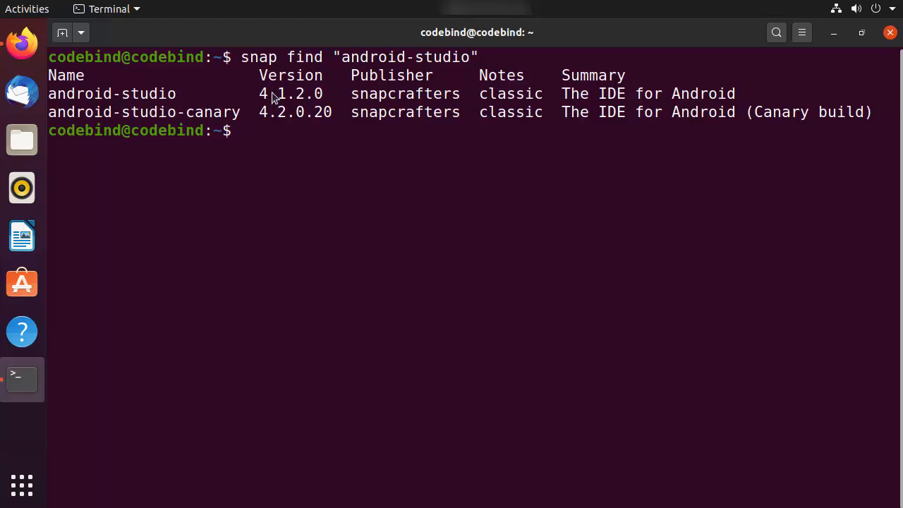
left_click_drag(260, 95, 325, 96)
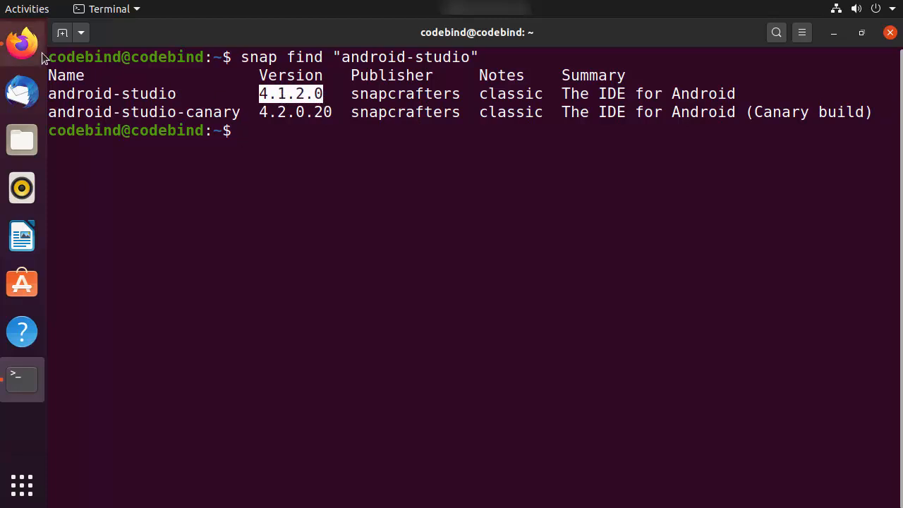
left_click(23, 45)
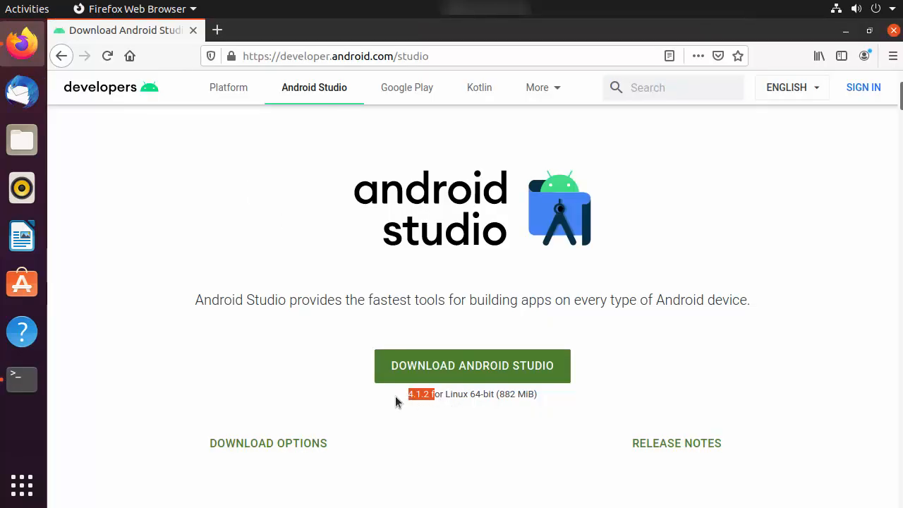
key("alt+Tab")
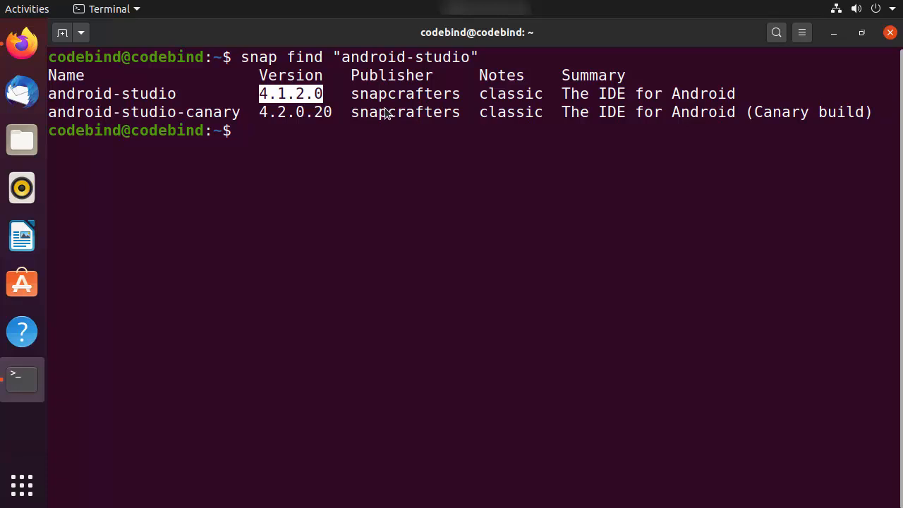
- Run sudo snap install android-studio --classic and enter the account password
left_click(360, 192)
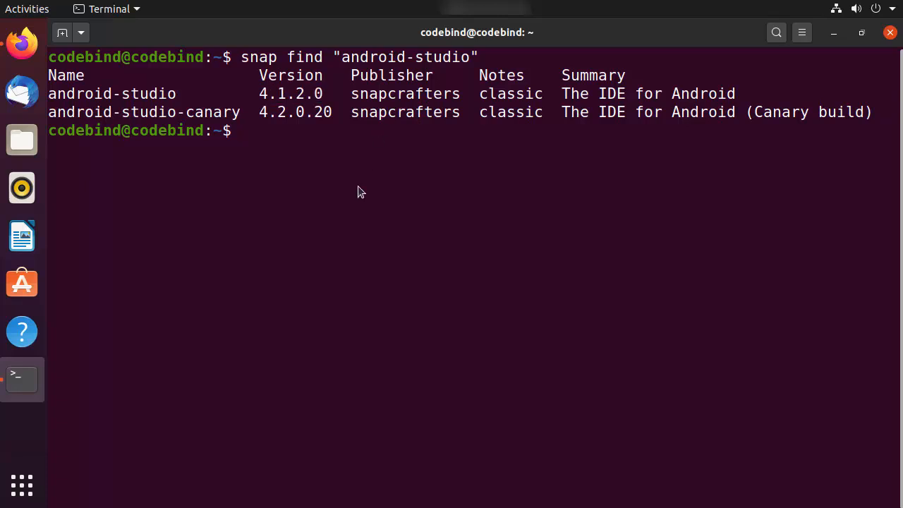
type("sudo snap ")
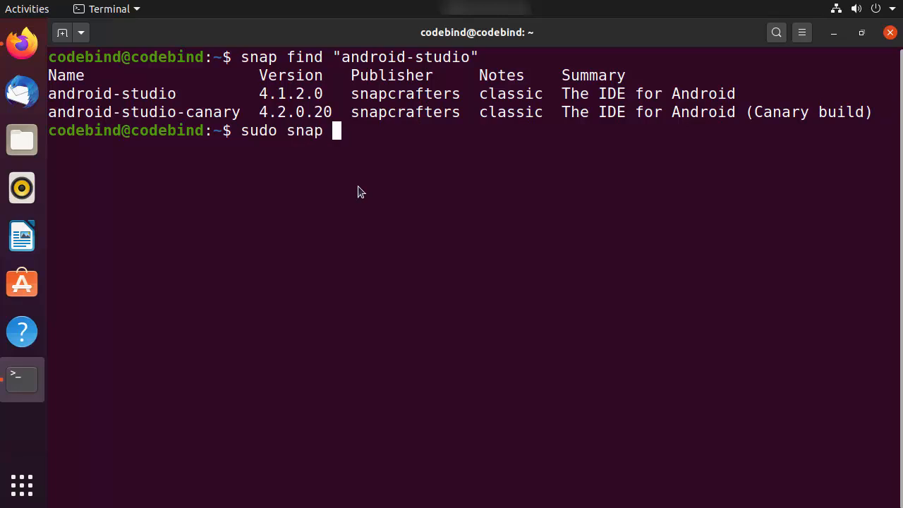
type("ins")
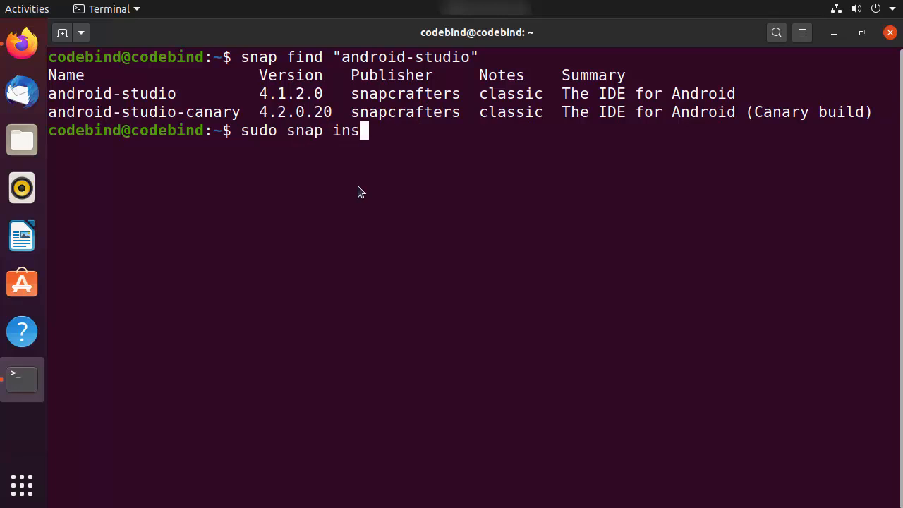
type("tall")
left_click_drag(178, 96, 46, 97)
middle_click(68, 96)
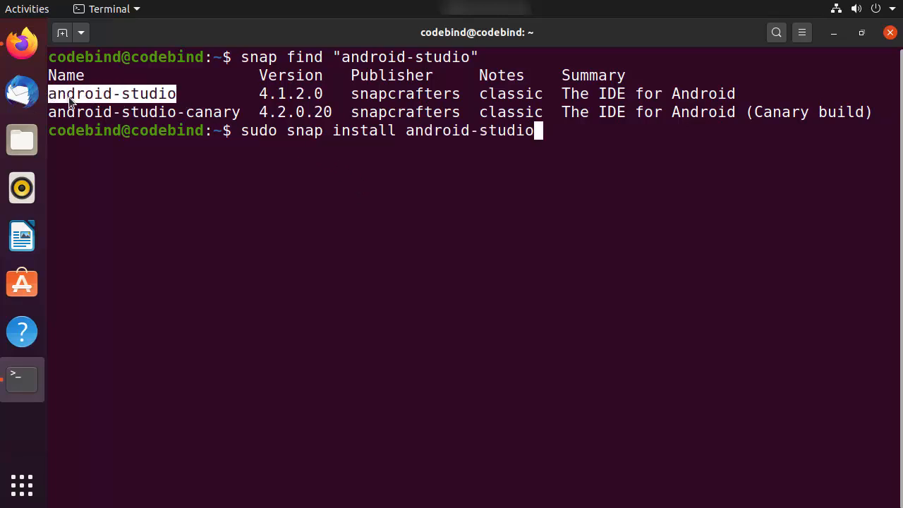
type("--")
double_click(526, 95)
middle_click(520, 93)
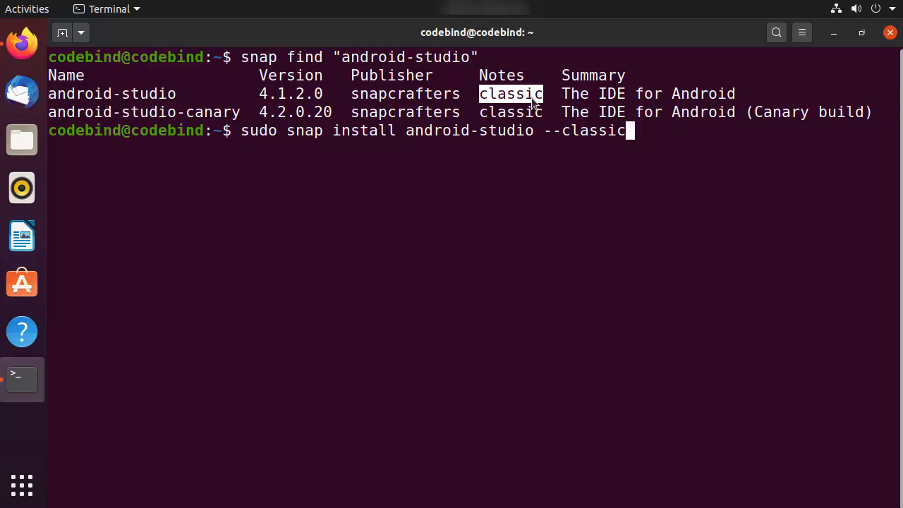
key("Return")
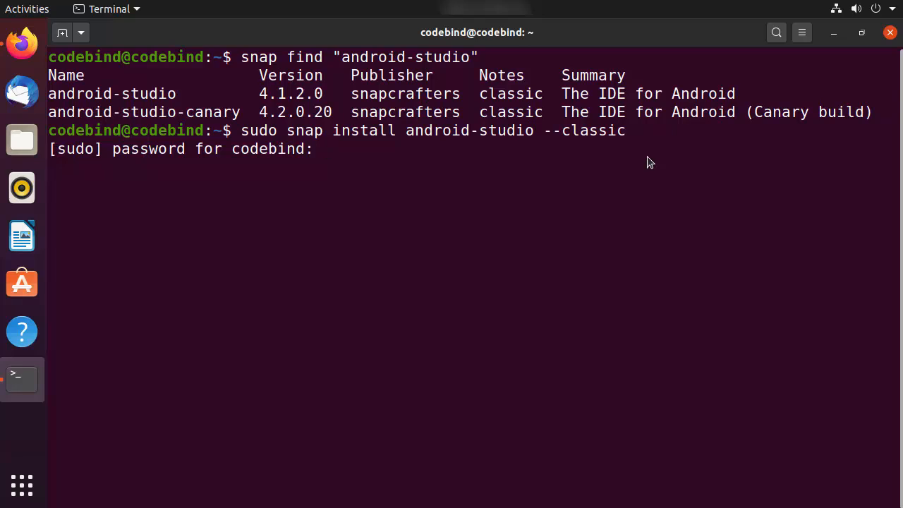
key("Return")
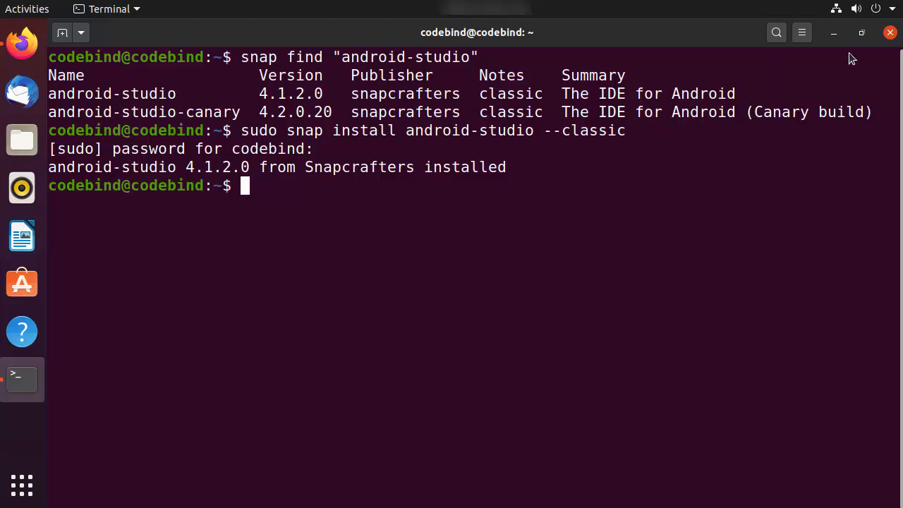
- Close the terminal and search installed applications for 'andro'
left_click(890, 33)
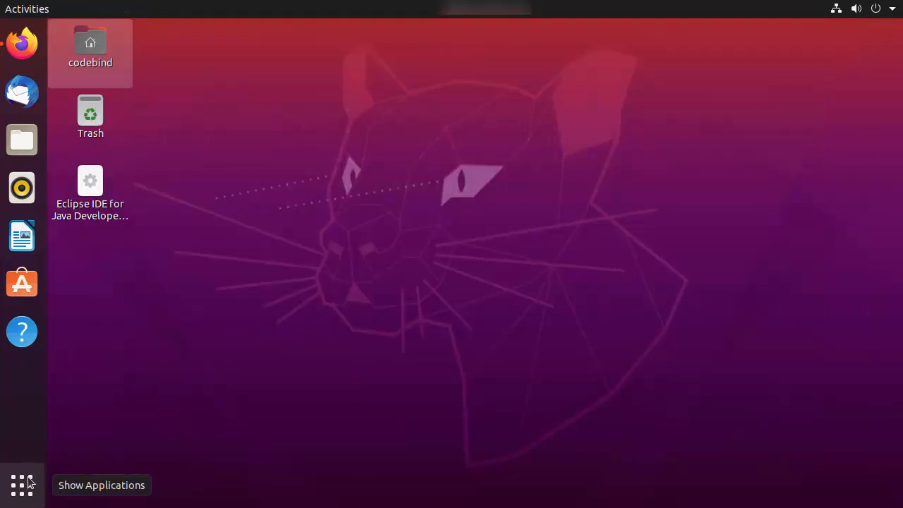
left_click(22, 486)
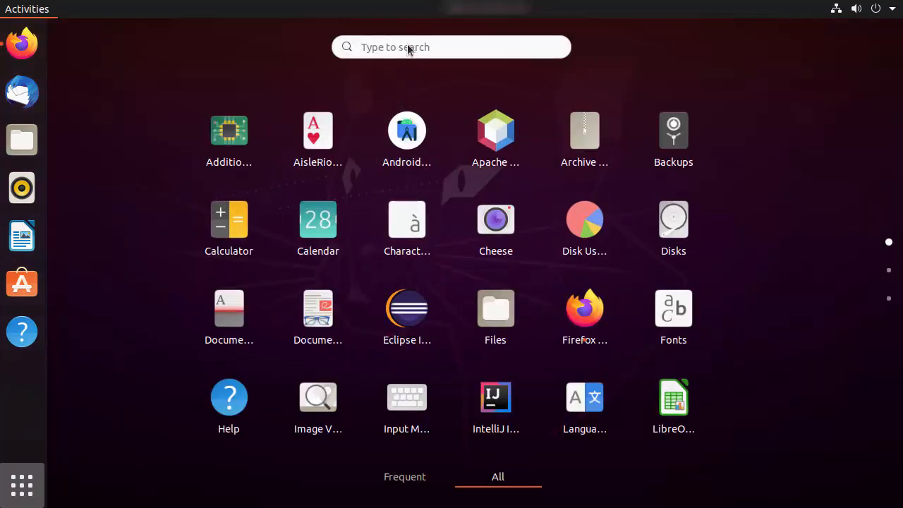
left_click(408, 46)
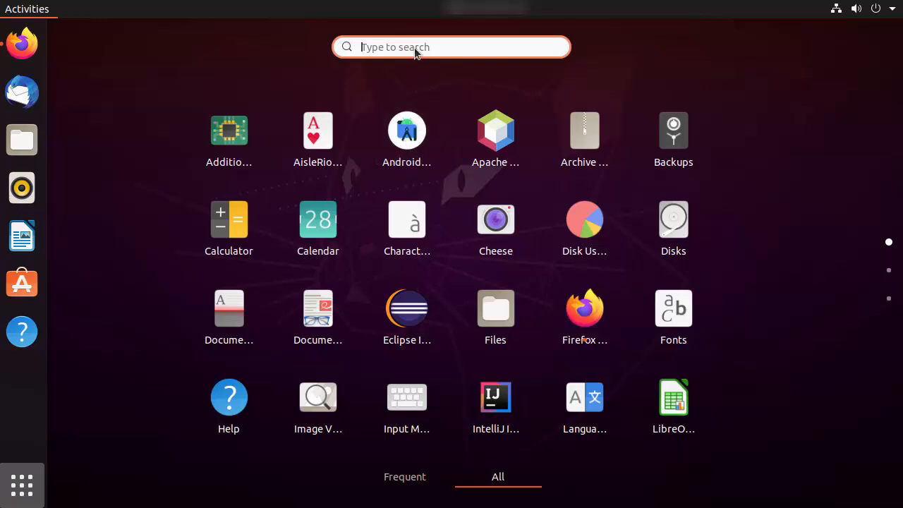
type("an")
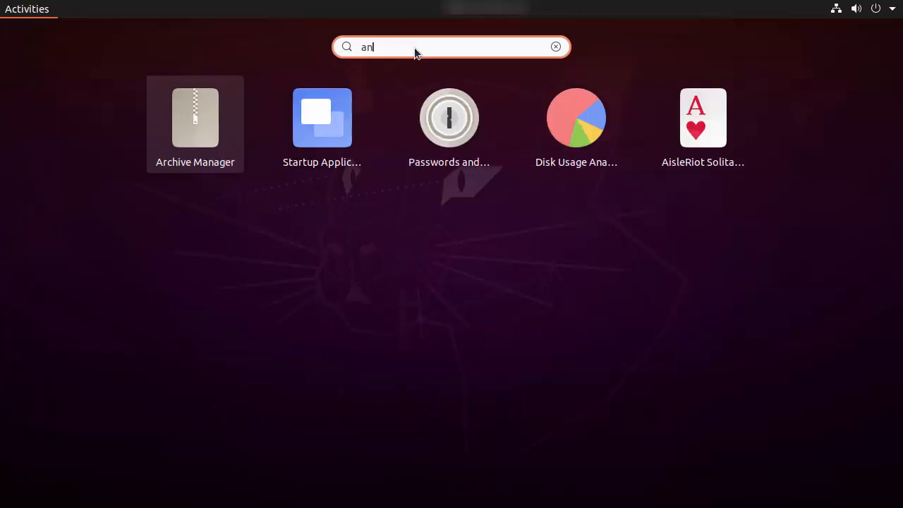
type("dro")
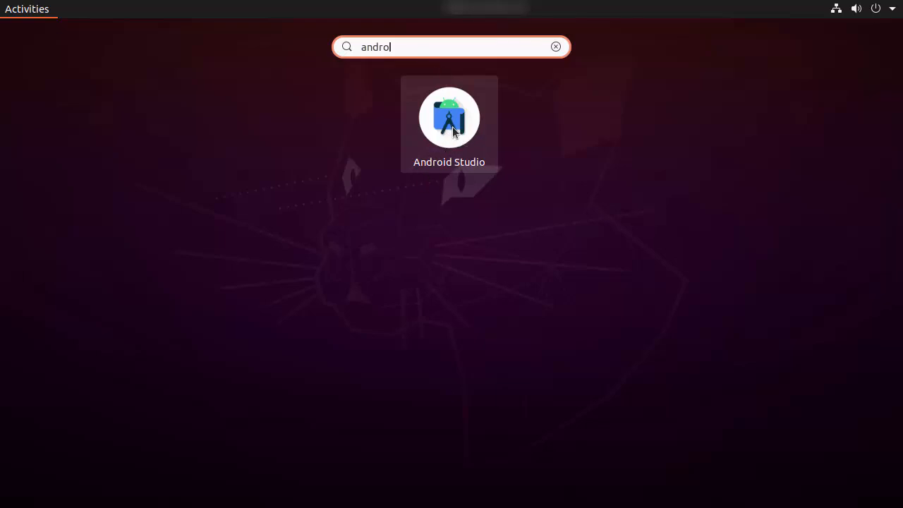
- Launch Android Studio without importing settings and decline usage-data sharing
left_click(454, 132)
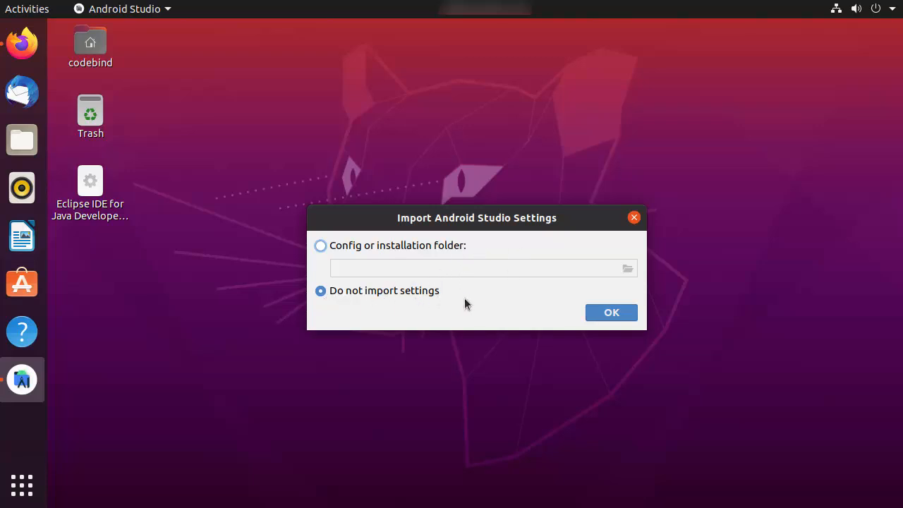
left_click(598, 319)
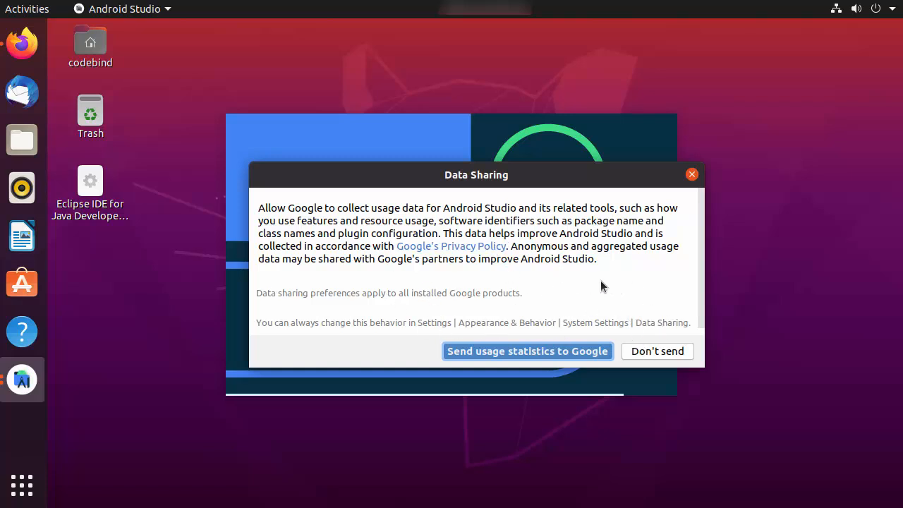
left_click(657, 352)
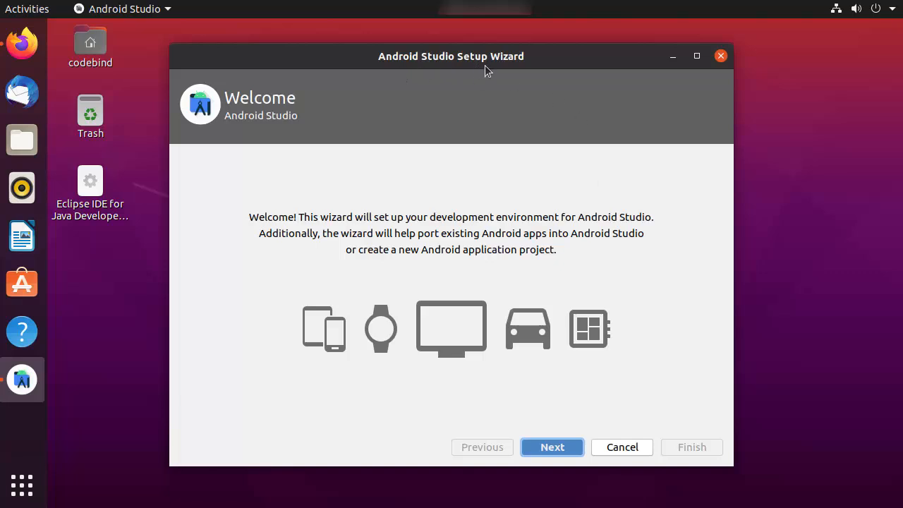
- Choose the Standard install and Darcula theme, then review the 1.7 GB SDK download settings
left_click(544, 447)
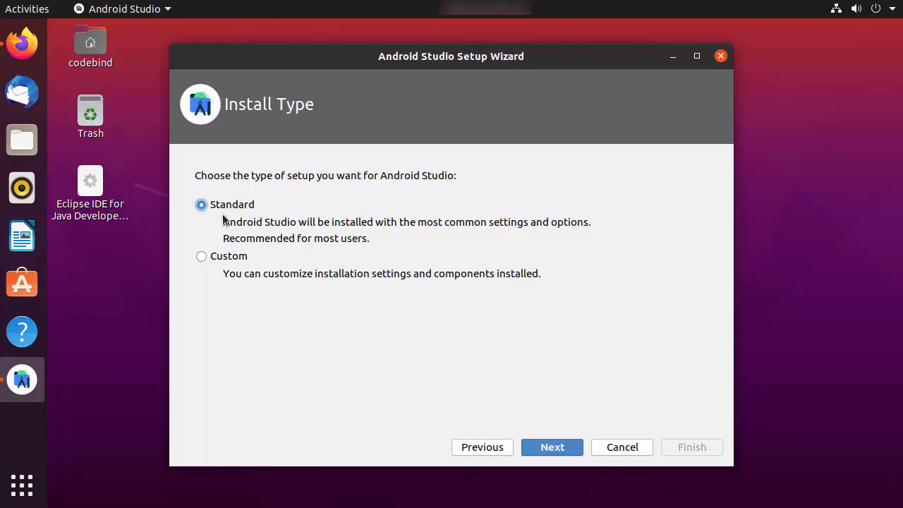
left_click(542, 447)
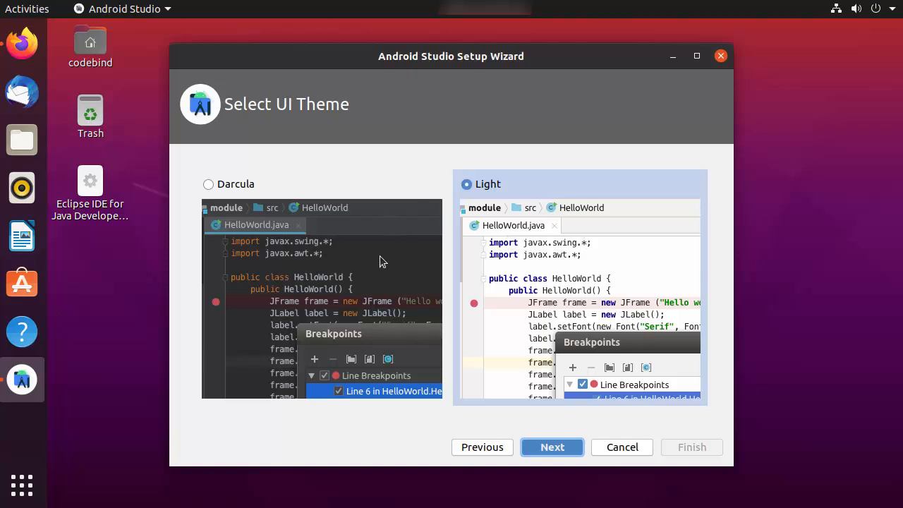
left_click(208, 184)
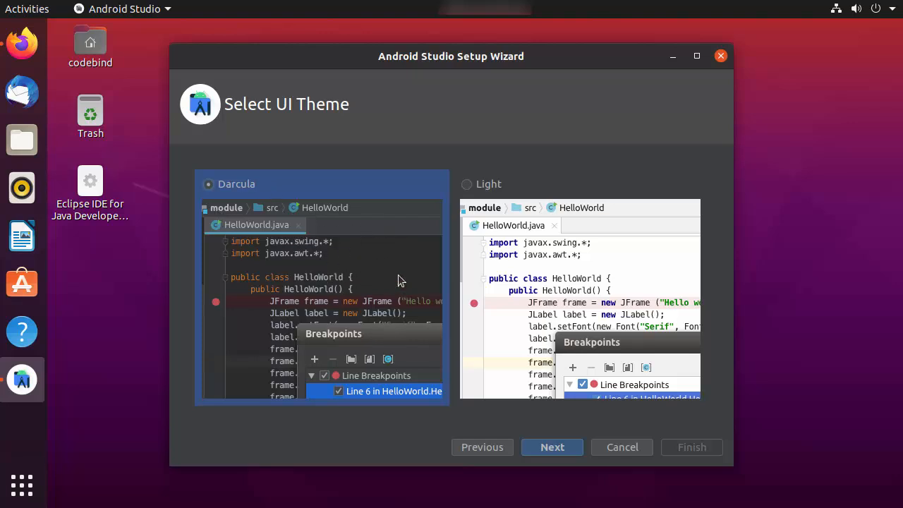
left_click(541, 452)
scroll(533, 347, "down", 1)
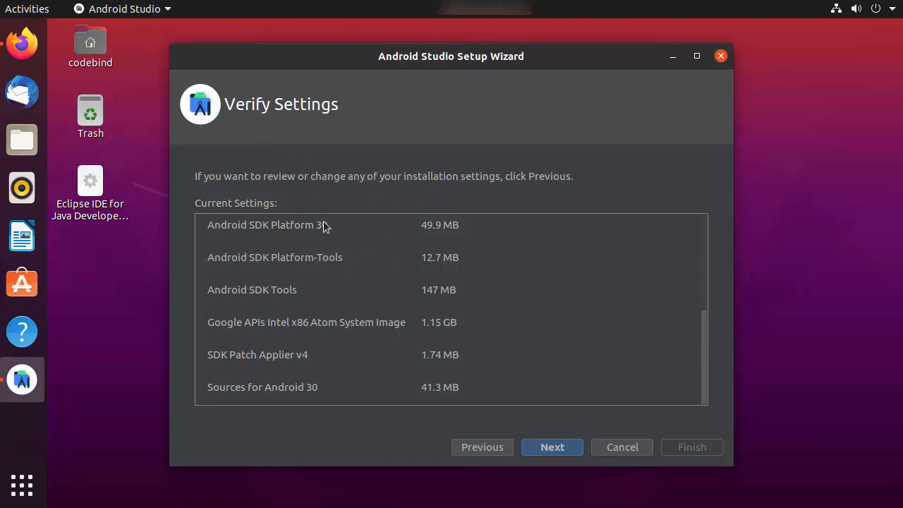
scroll(347, 286, "up", 5)
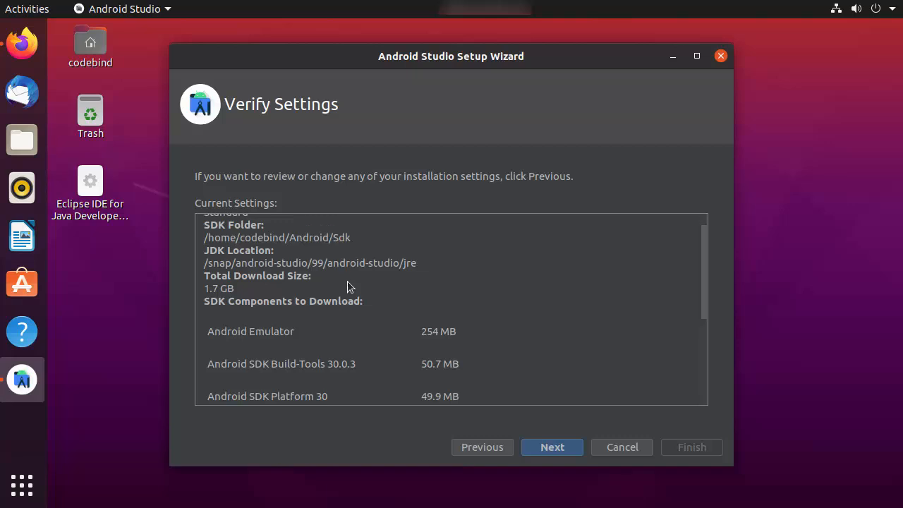
scroll(347, 283, "down", 5)
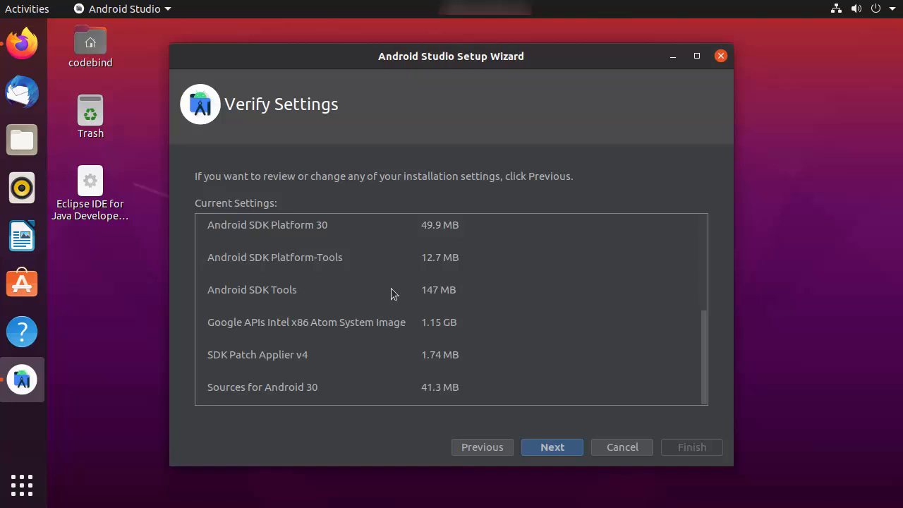
left_click(543, 446)
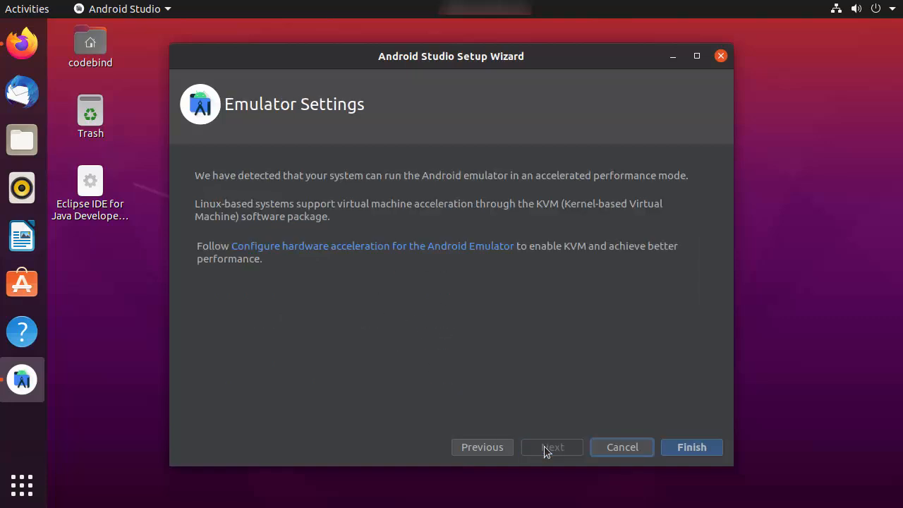
- Download the SDK components with details shown, finish setup, and maximize the Welcome window
left_click(686, 449)
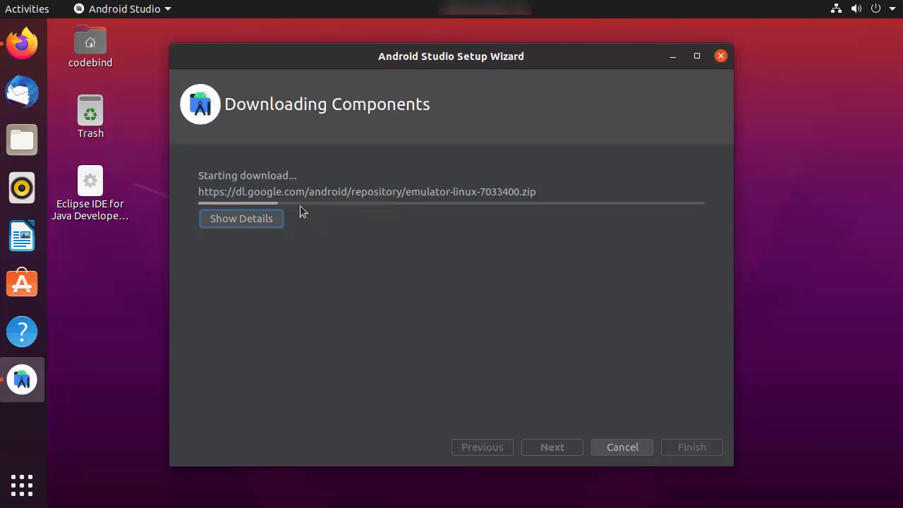
left_click(250, 223)
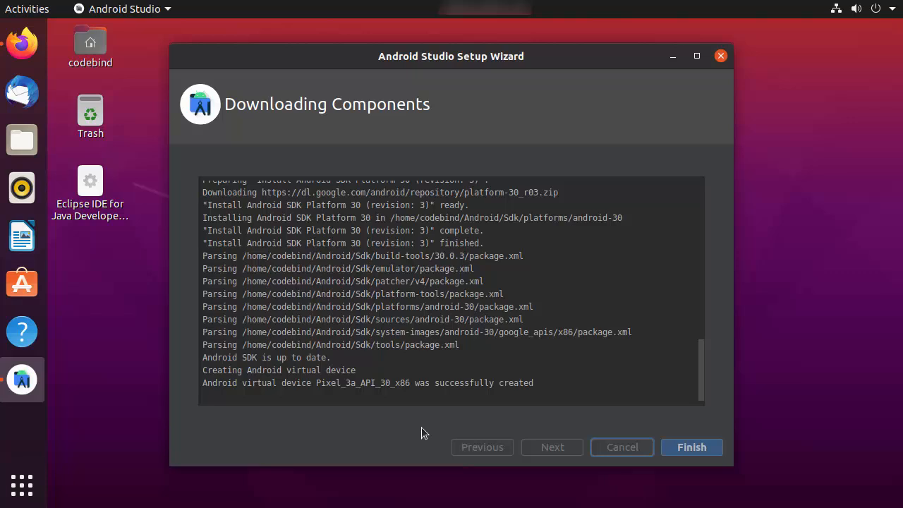
left_click(677, 448)
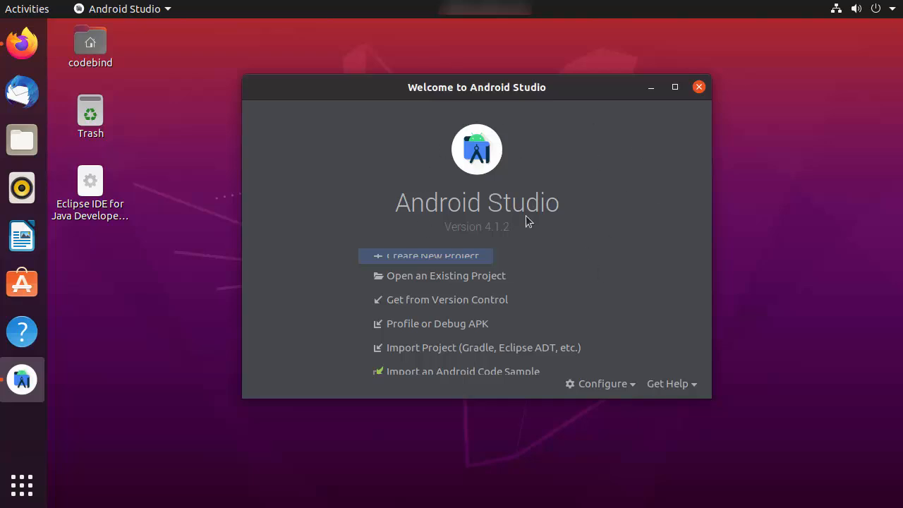
left_click(674, 87)
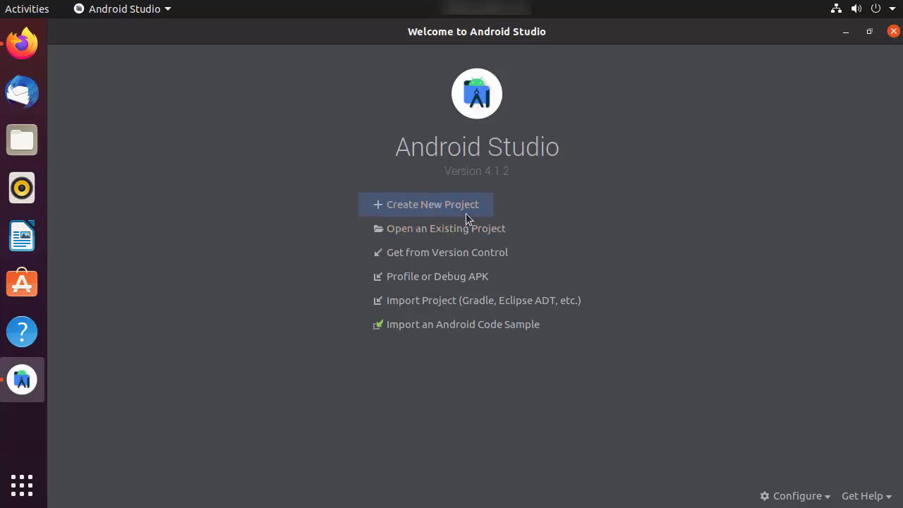
- Create a new project from the Empty Activity template
left_click(415, 209)
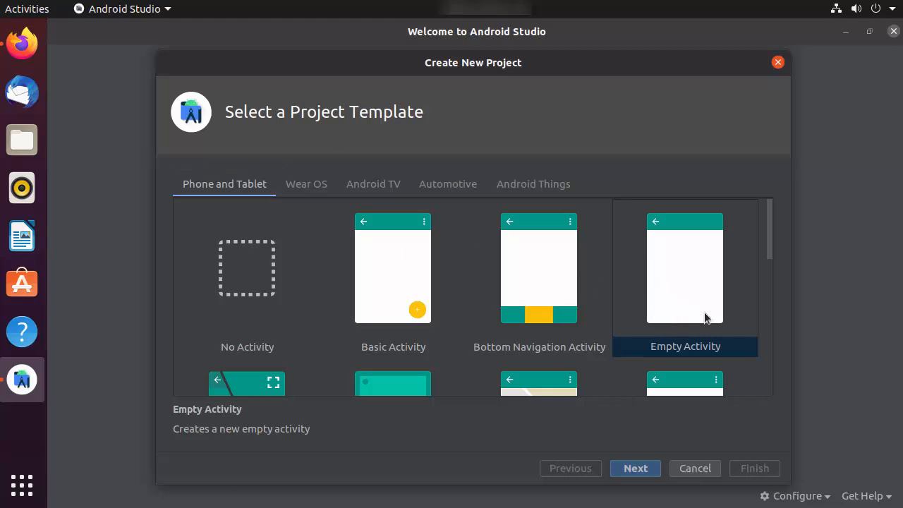
left_click(636, 471)
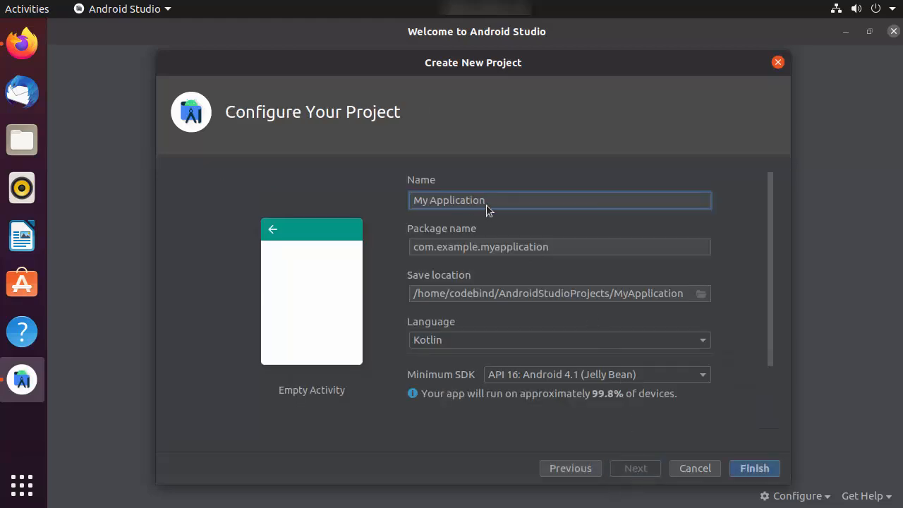
- Switch the My Application project's language from Kotlin to Java and open the Minimum SDK list
double_click(436, 205)
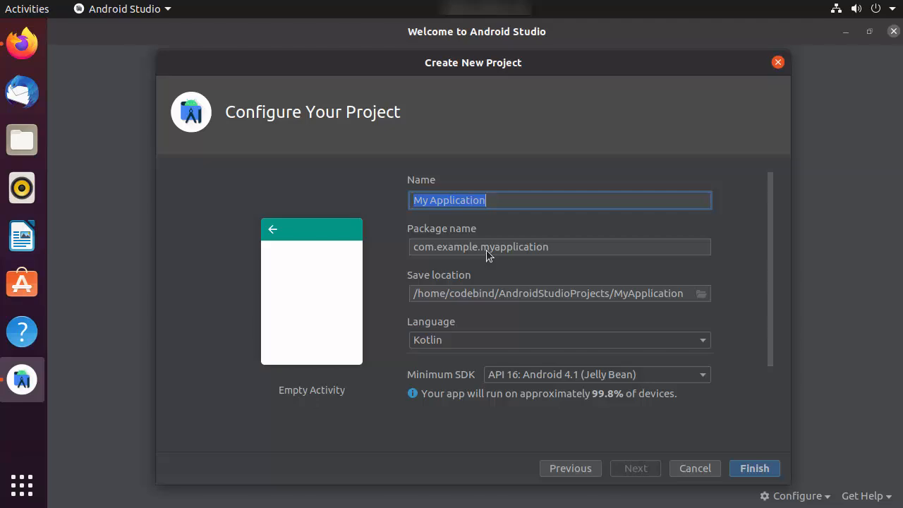
left_click(456, 341)
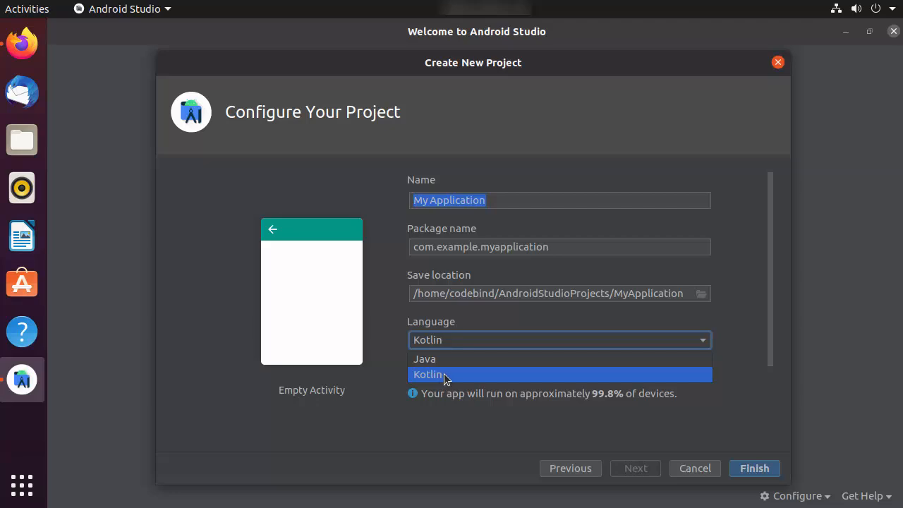
left_click(443, 361)
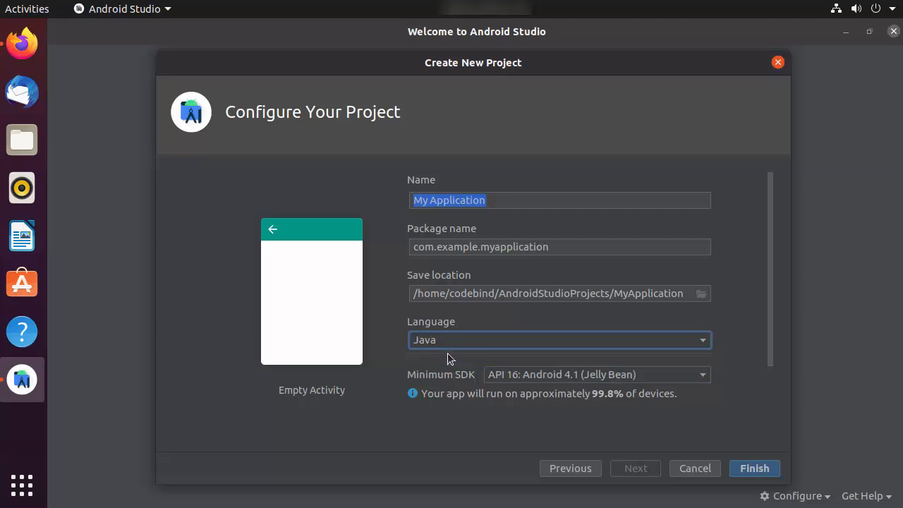
left_click(450, 341)
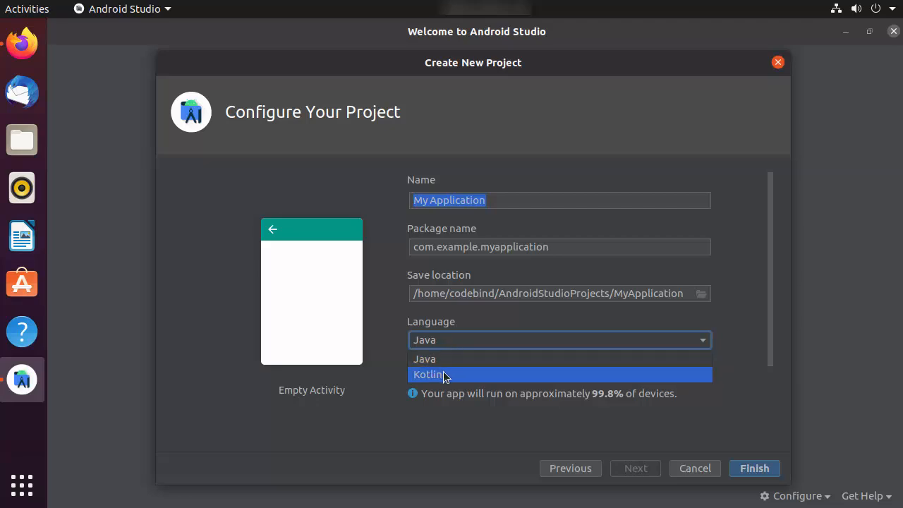
left_click(443, 374)
left_click(457, 343)
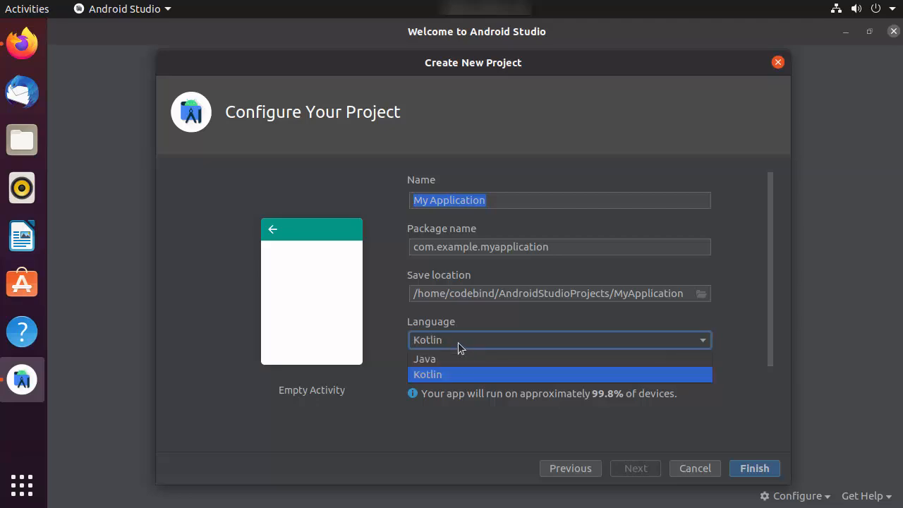
left_click(457, 357)
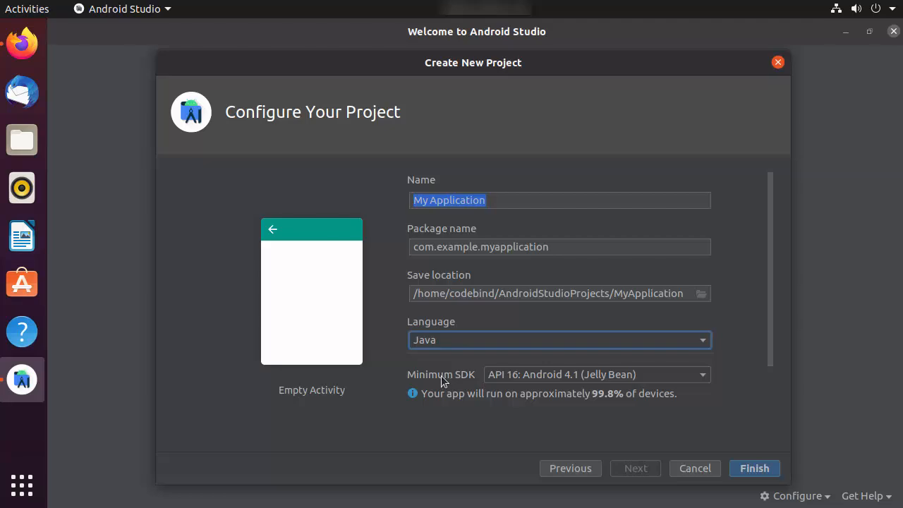
left_click(523, 382)
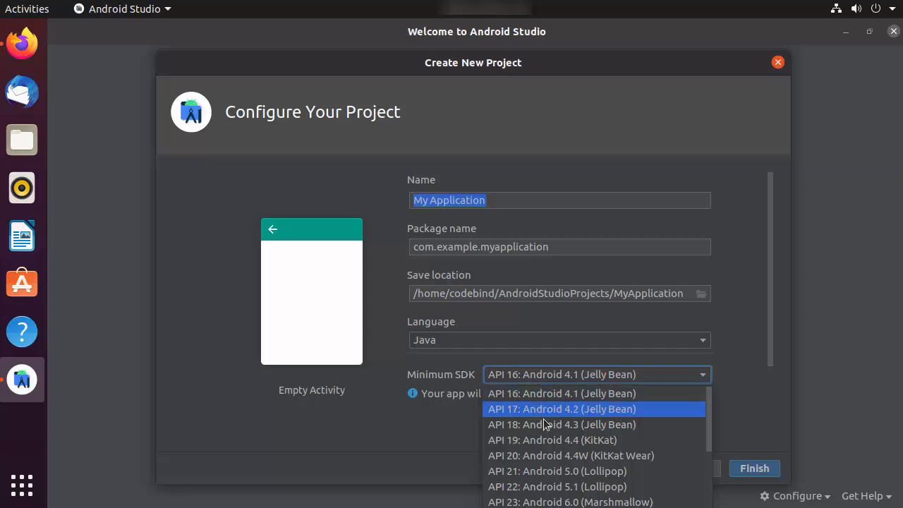
- Set Minimum SDK to API 26: Android 8.0 (Oreo) and finish creating My Application
scroll(559, 423, "down", 3)
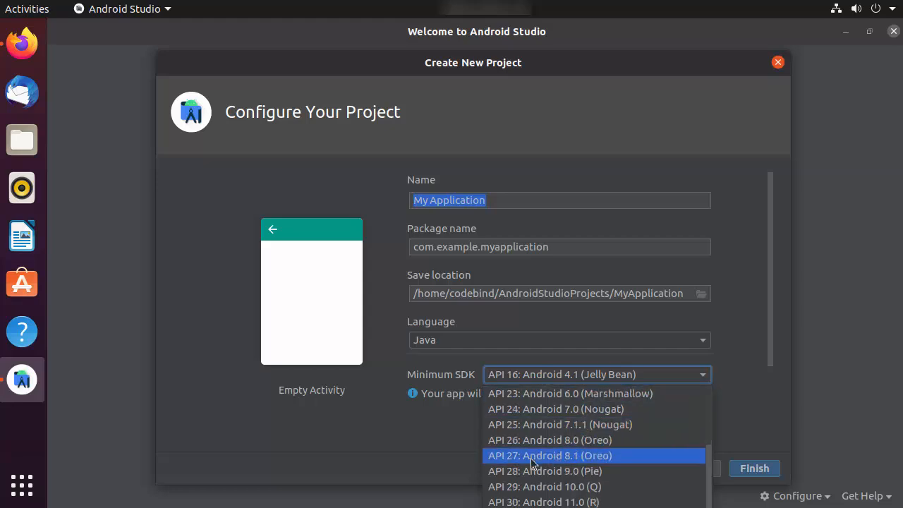
left_click(544, 451)
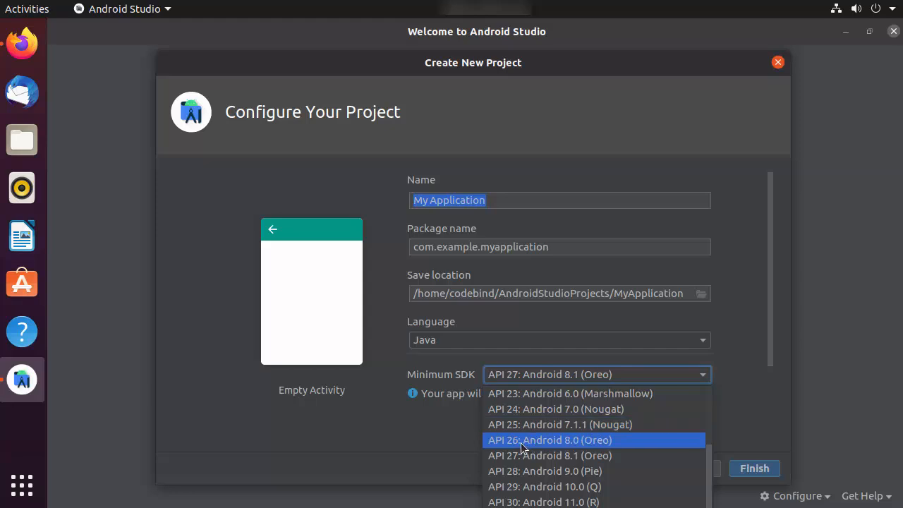
left_click(582, 440)
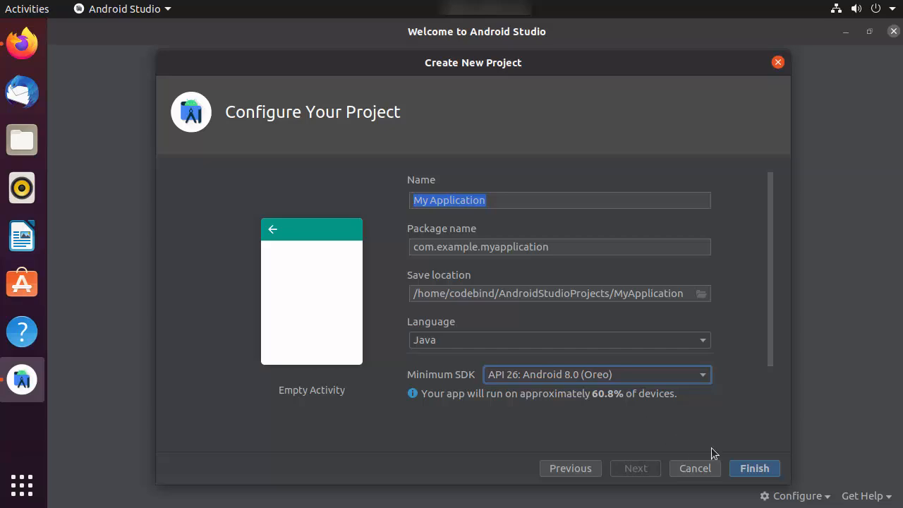
left_click(752, 472)
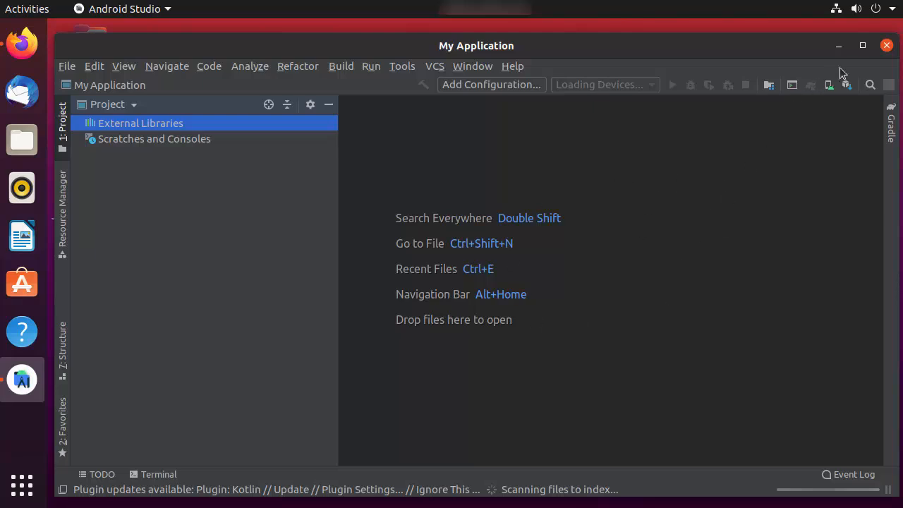
- Maximize the IDE window and hide the What's New panel
left_click(862, 47)
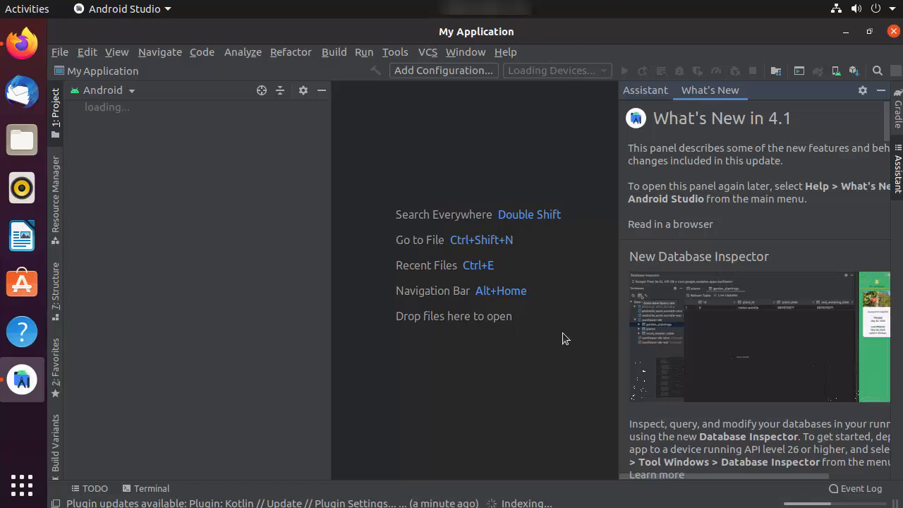
left_click(880, 92)
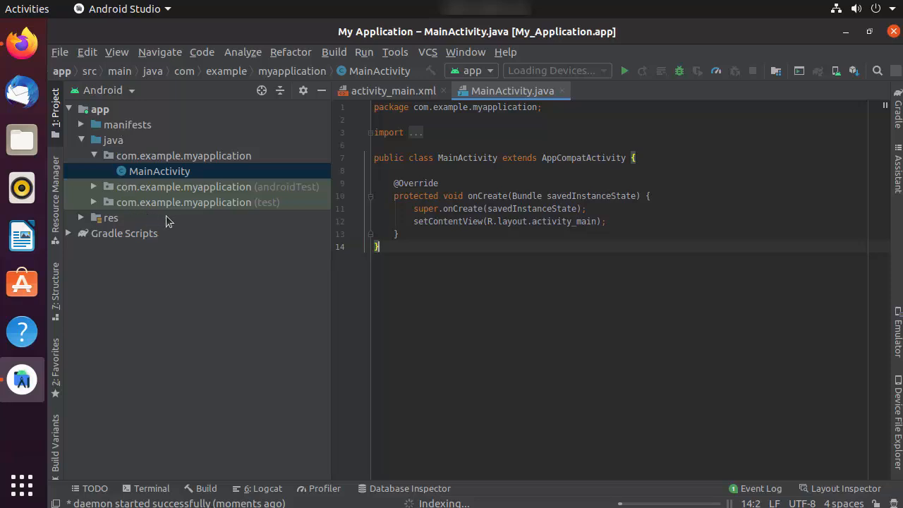
- Show activity_main.xml in Split view beside its design preview and open a local terminal
left_click(394, 95)
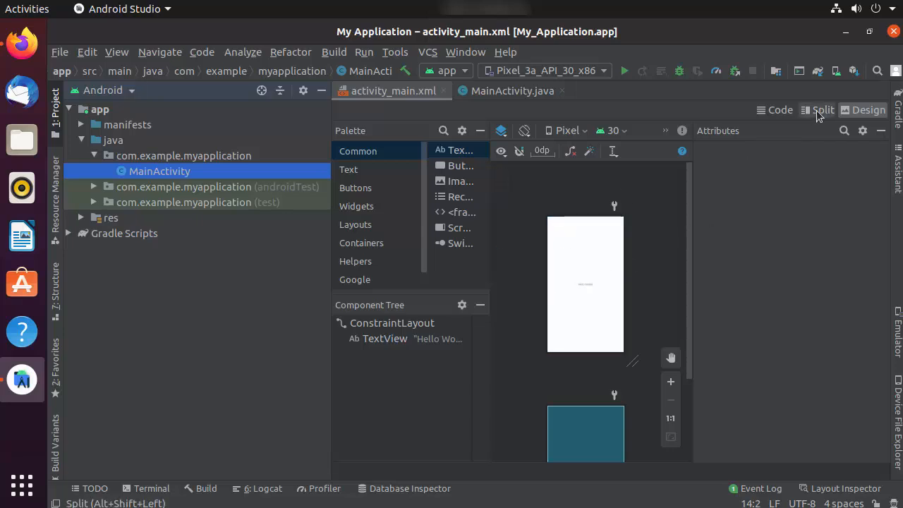
left_click(775, 113)
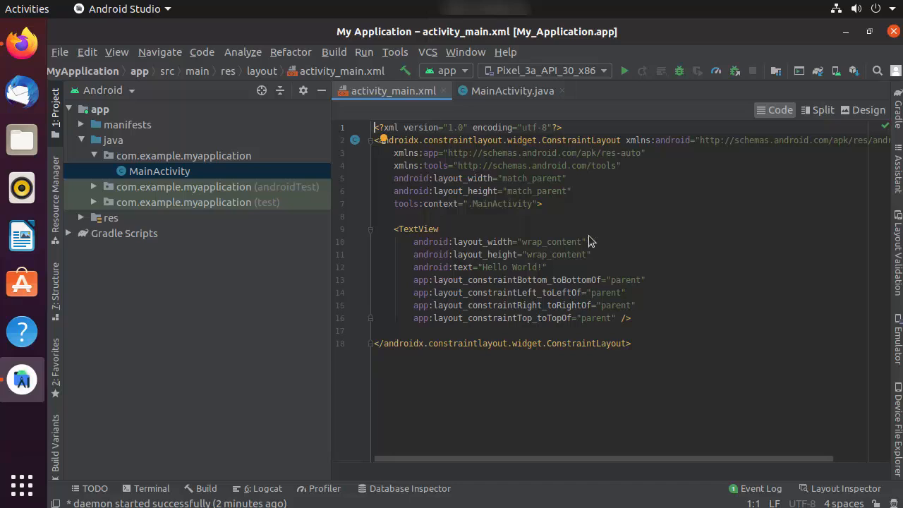
left_click(812, 113)
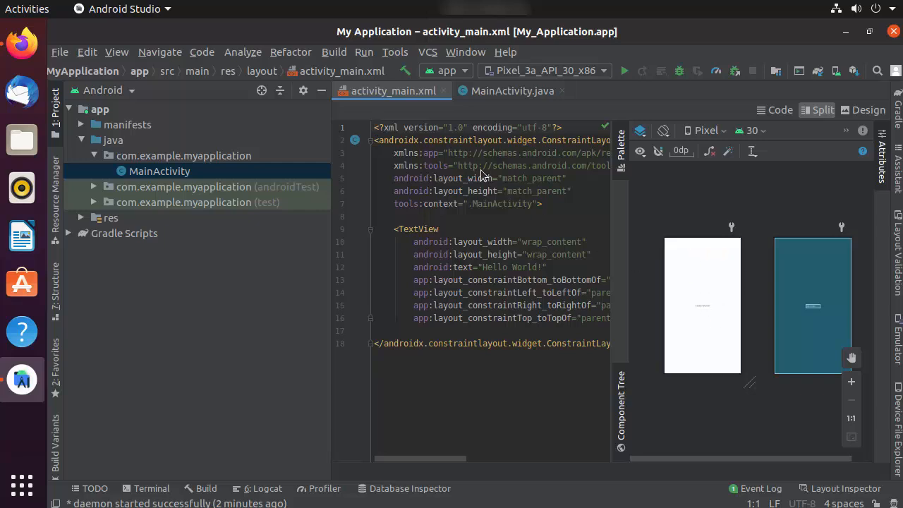
mouse_move(502, 244)
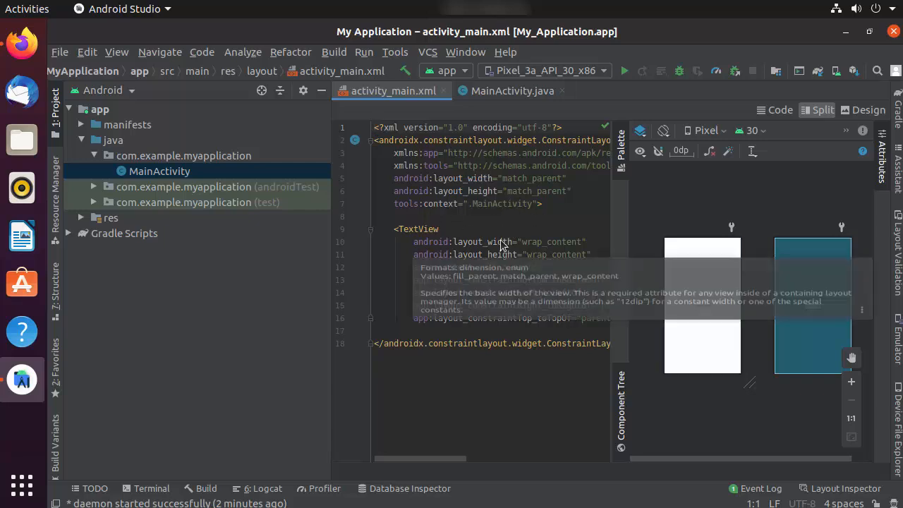
left_click(150, 489)
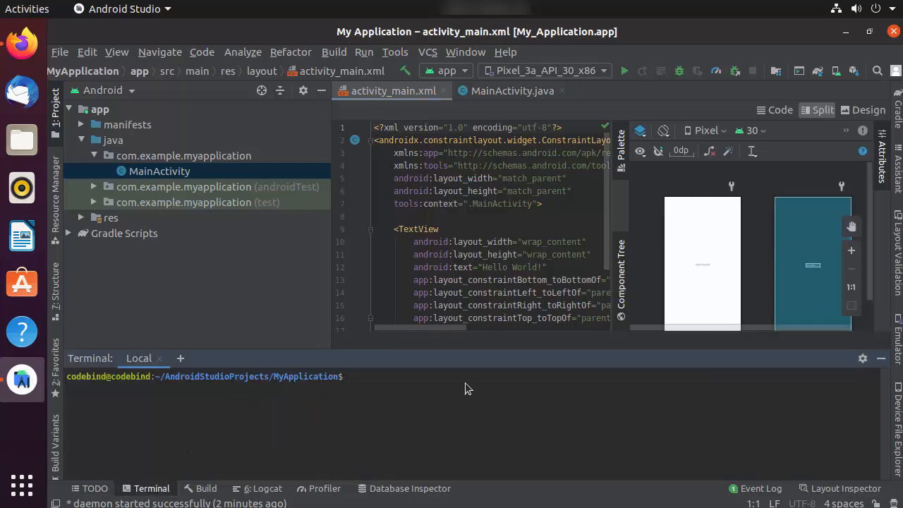
- Switch to the Build output showing BUILD SUCCESSFUL in 5m 30s and glance at the device list
left_click(202, 489)
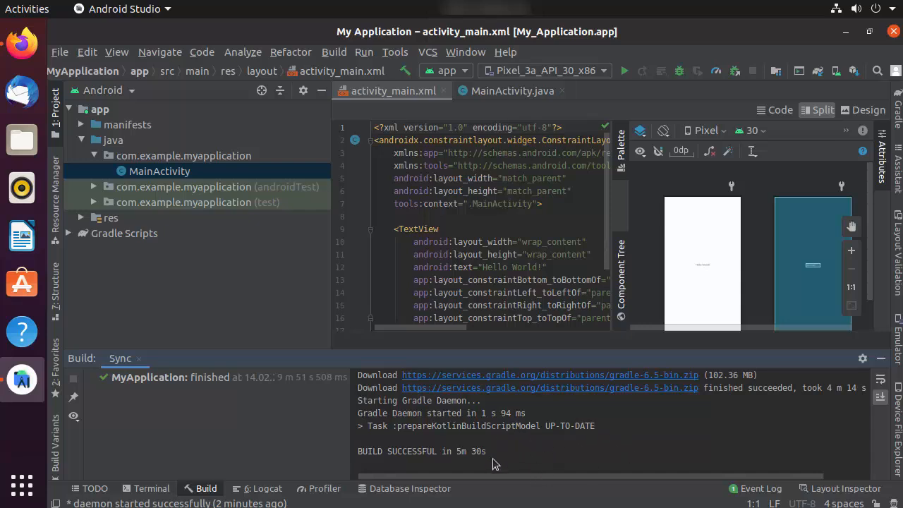
left_click_drag(489, 450, 400, 454)
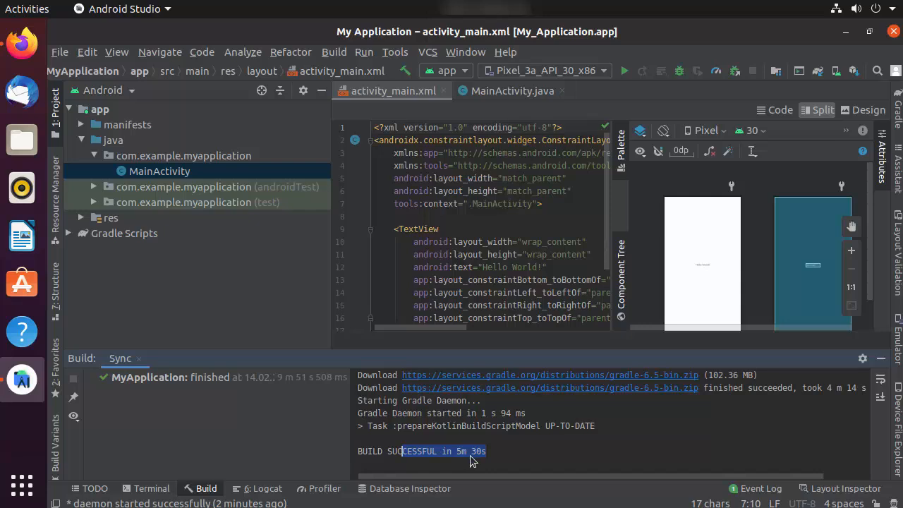
left_click(498, 458)
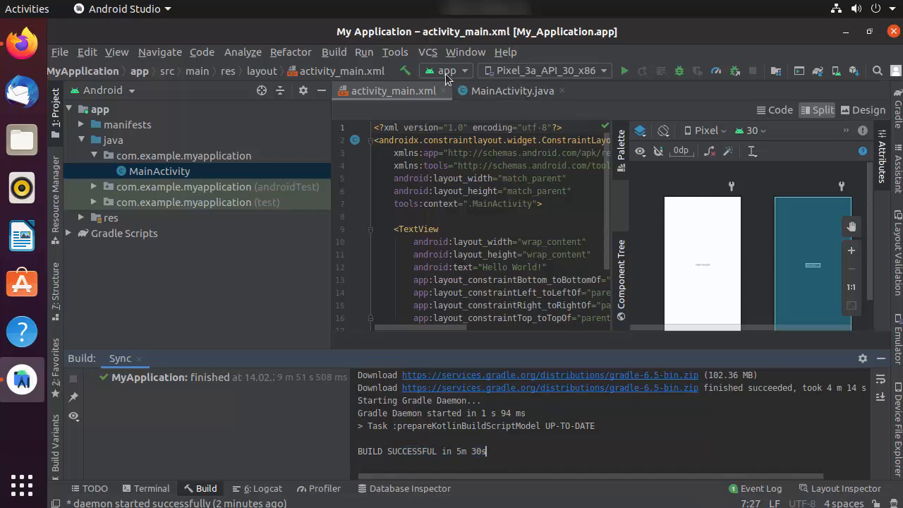
left_click(536, 73)
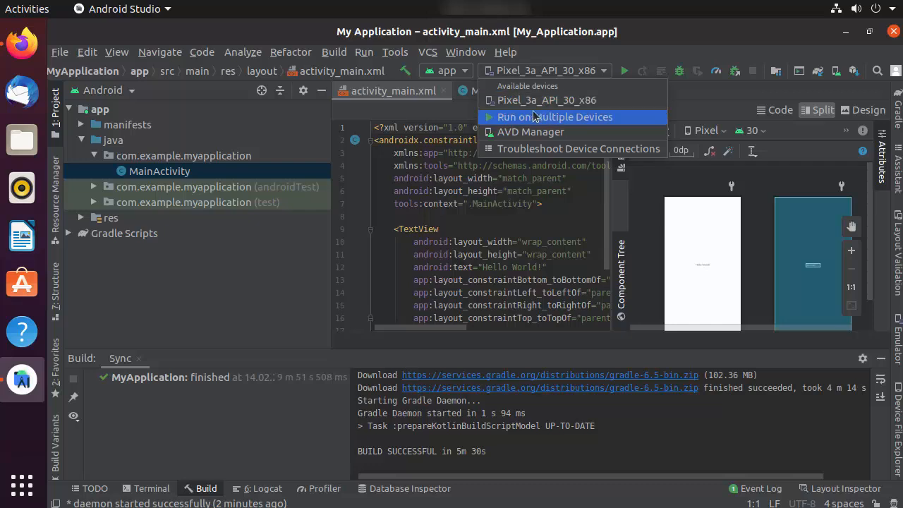
left_click(582, 53)
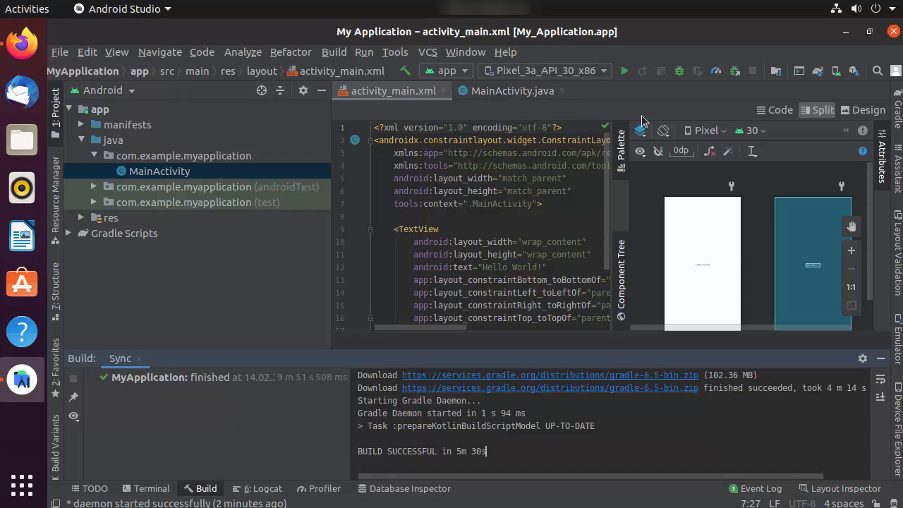
- Run the app on Pixel_3a_API_30_x86 and view the INSTALL_PARSE_FAILED_NO_CERTIFICATES error
left_click(625, 72)
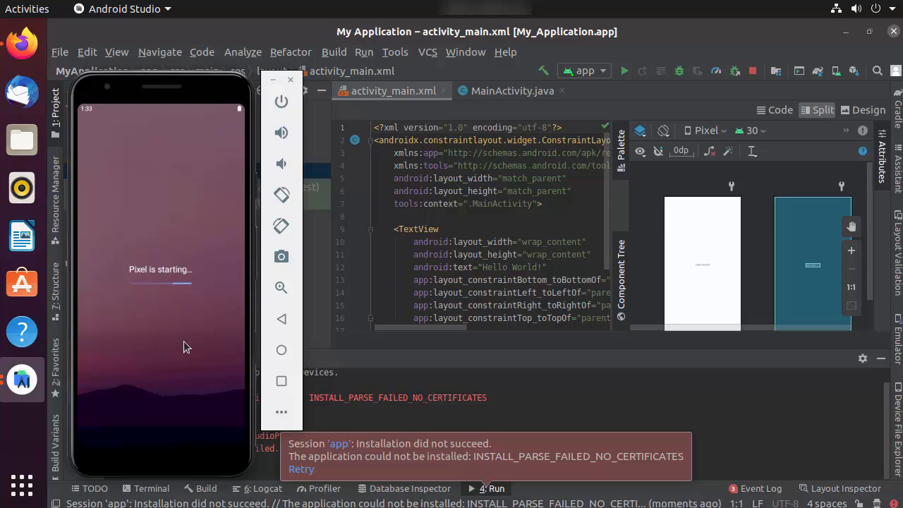
left_click(527, 410)
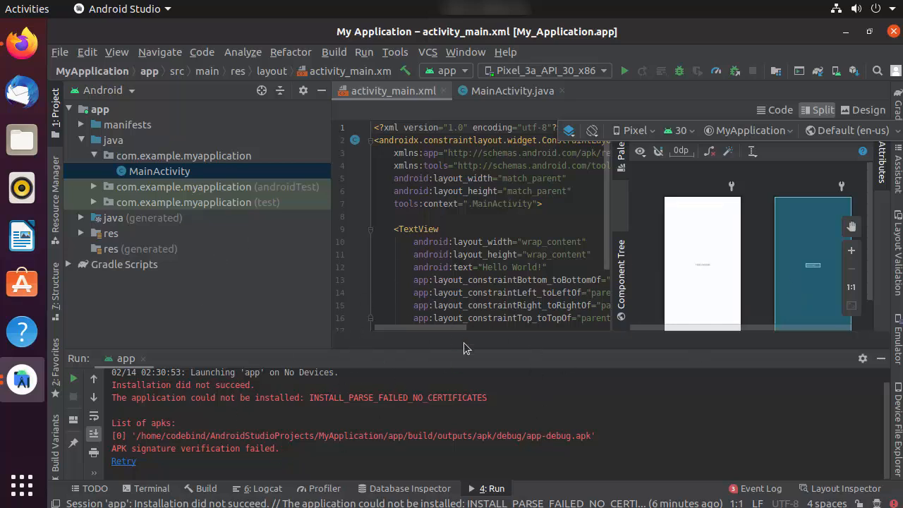
- Open the AVD Manager from the Tools menu, listing the Pixel_3a_API_30_x86 device
left_click(498, 241)
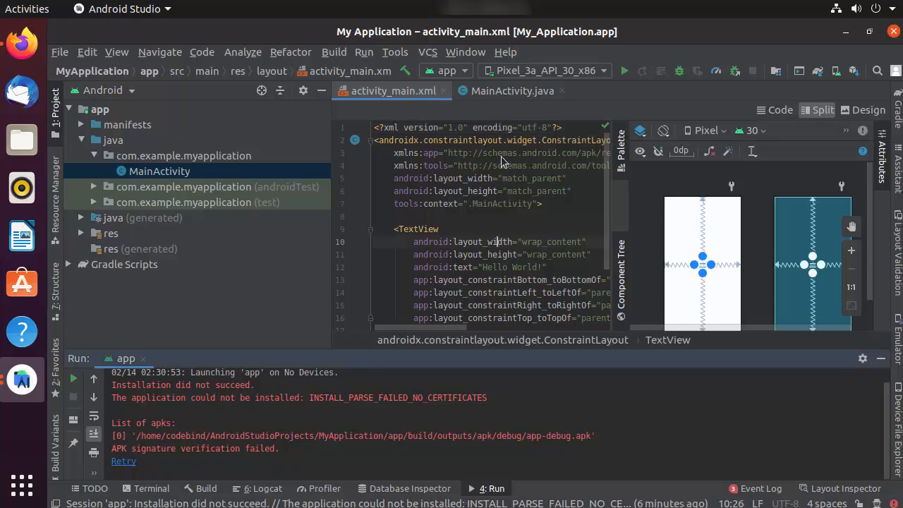
left_click(523, 72)
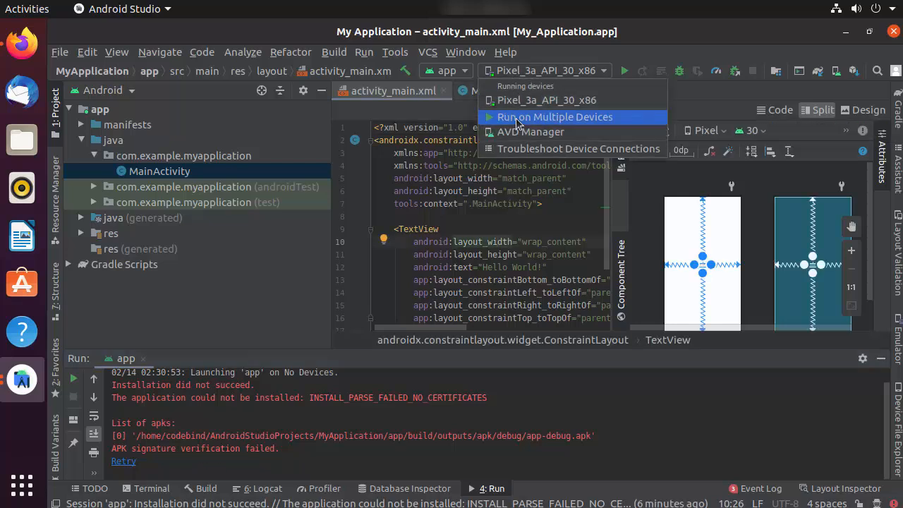
left_click(385, 57)
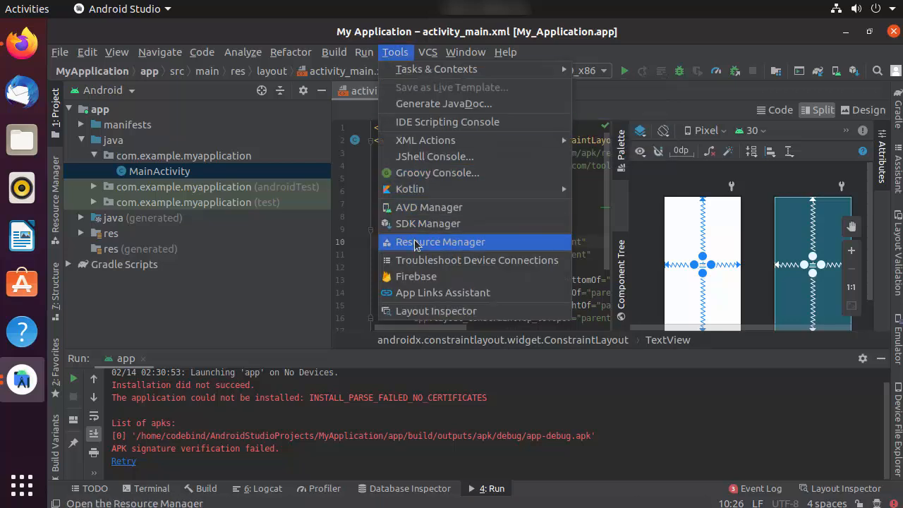
left_click(417, 208)
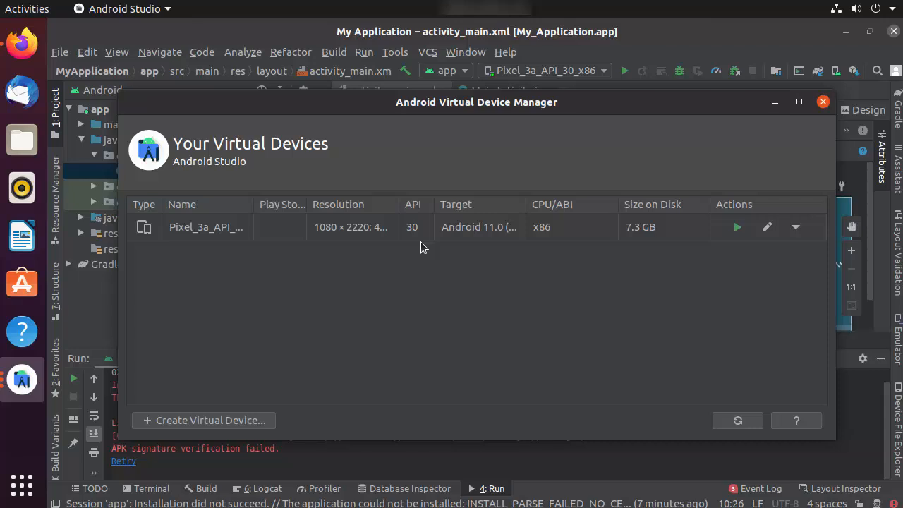
- Start a new virtual device with Nexus 5 hardware and request the Oreo API 26 image download
left_click(176, 422)
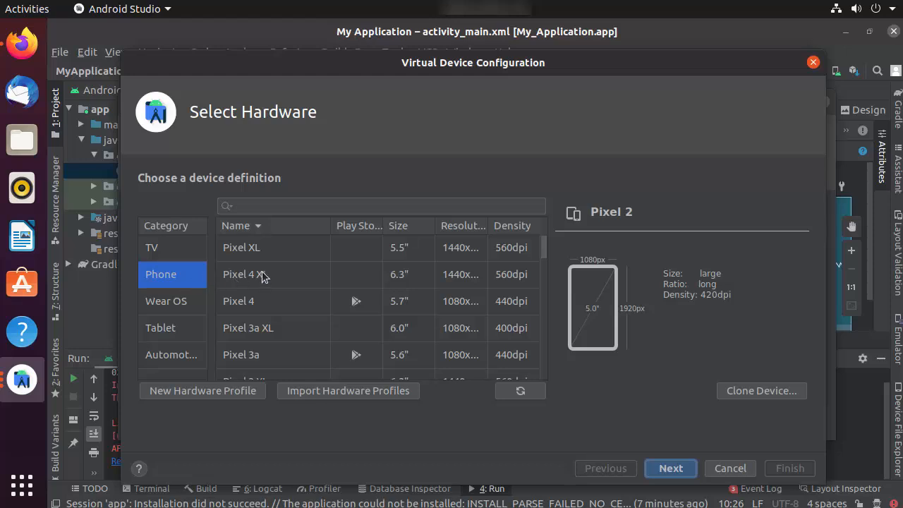
left_click(325, 303)
scroll(324, 304, "down", 3)
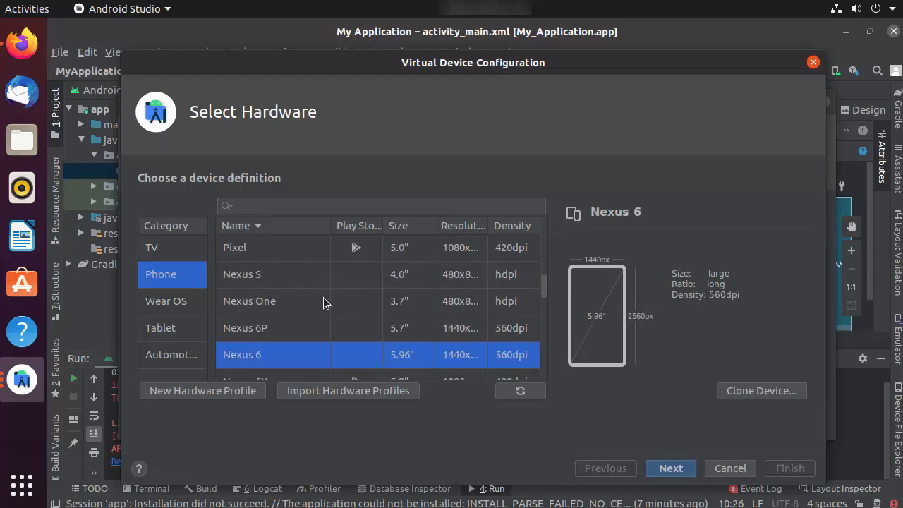
scroll(324, 303, "down", 1)
left_click(330, 330)
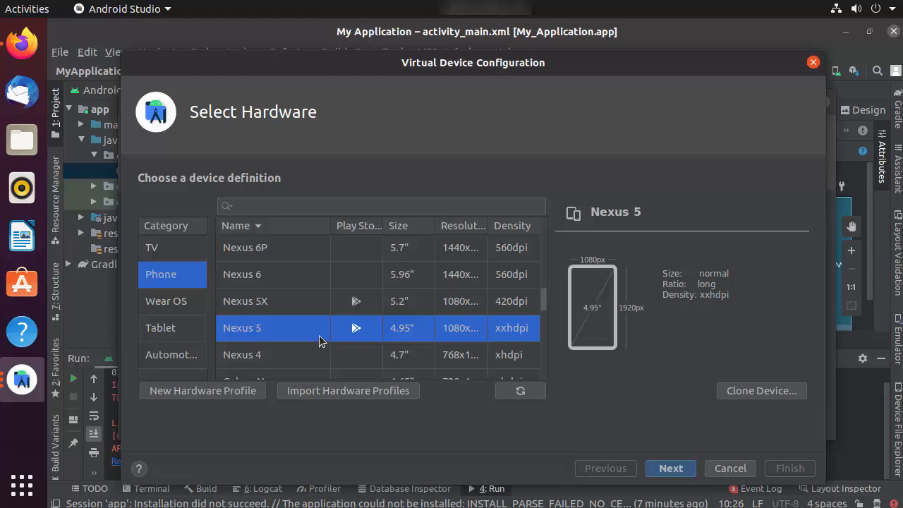
left_click(655, 475)
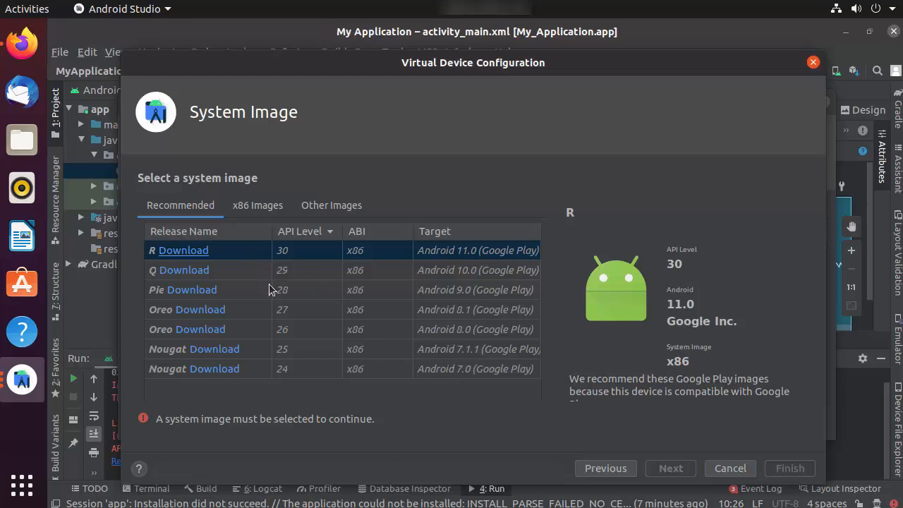
left_click(257, 334)
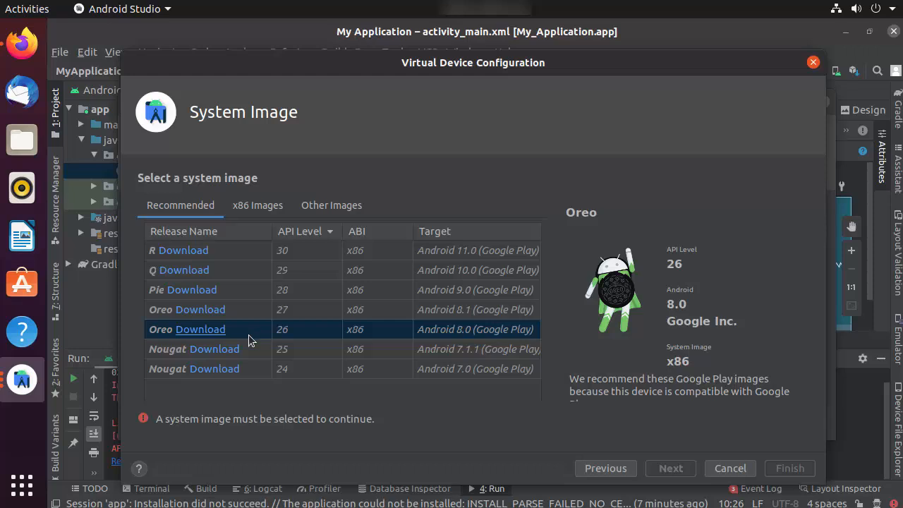
left_click(200, 329)
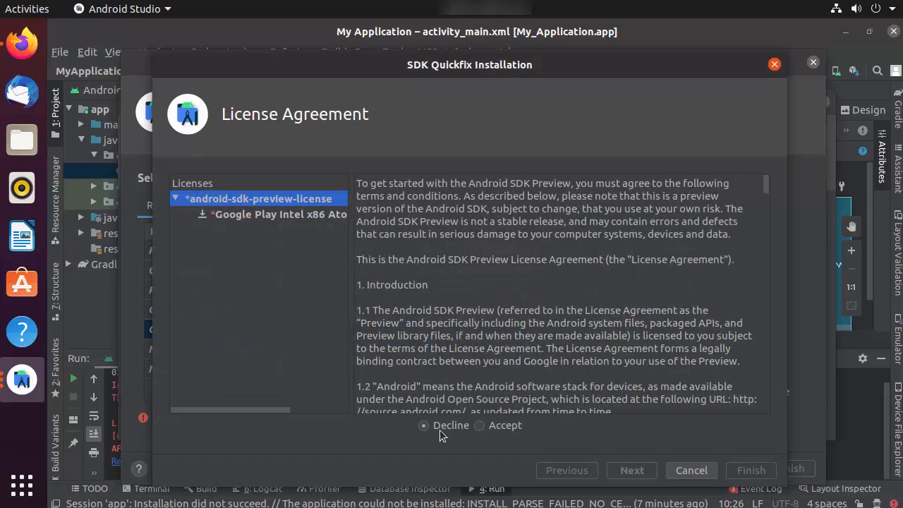
- Accept the licence and install the Oreo API 26 x86 system image
left_click(480, 426)
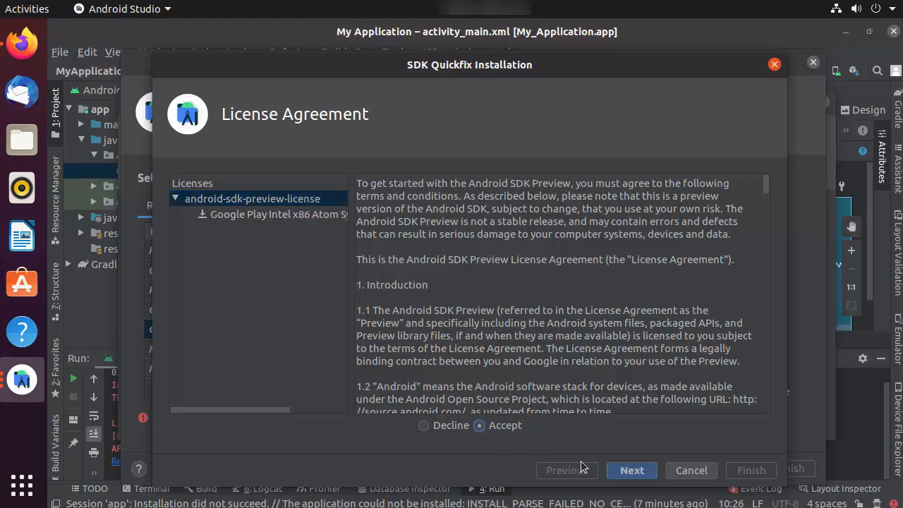
left_click(631, 470)
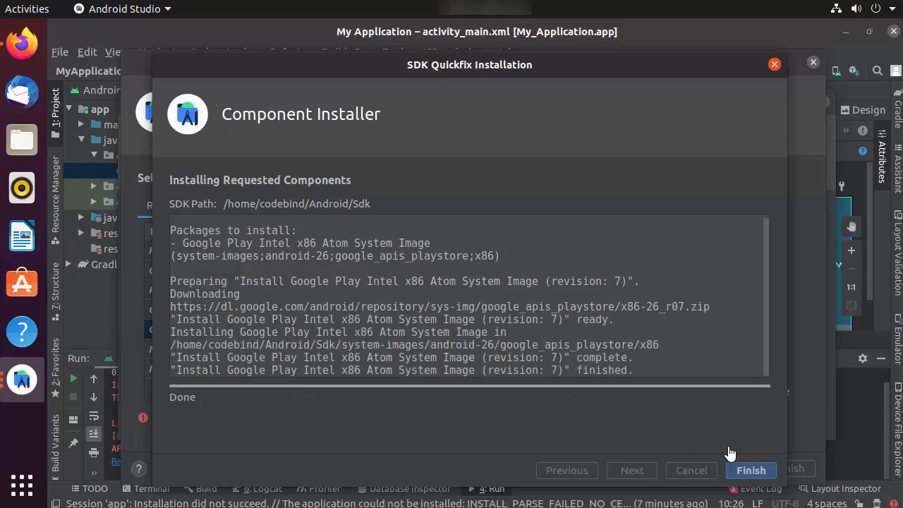
left_click(746, 478)
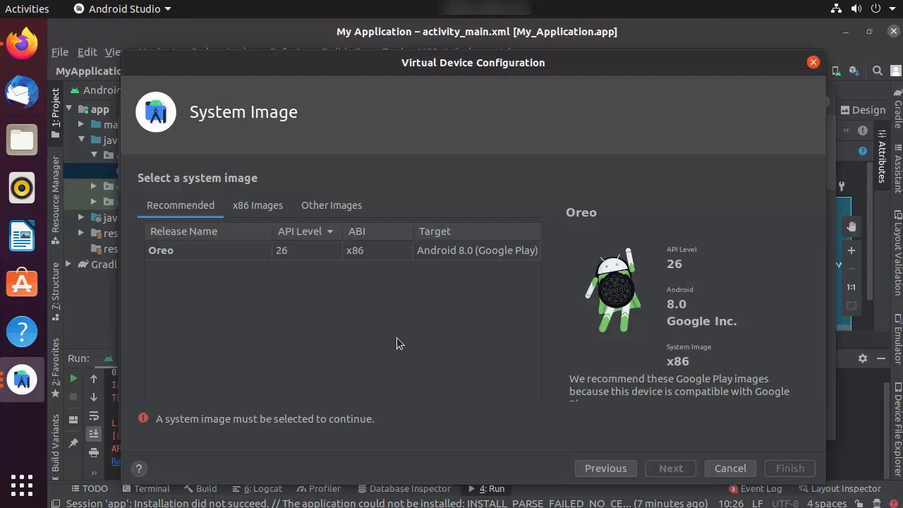
- Create the Nexus 5 API 26 device with the Oreo image, then close the AVD Manager
left_click(212, 335)
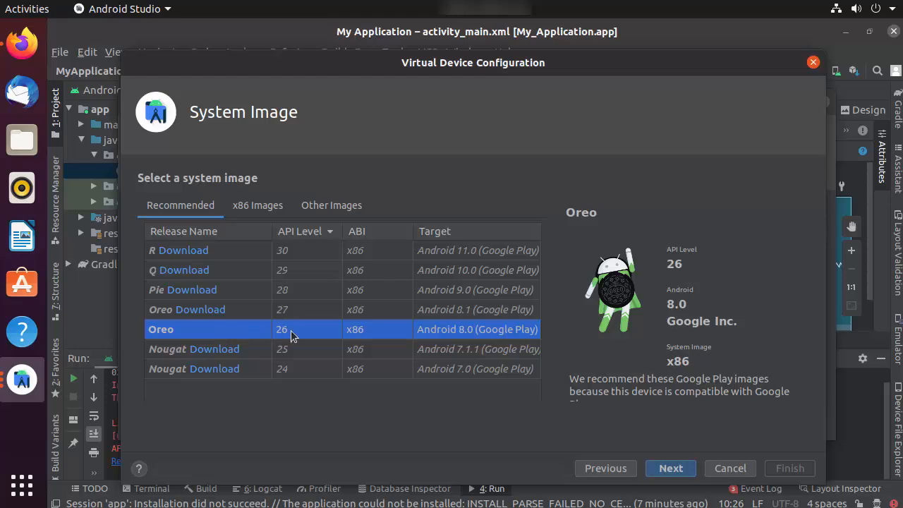
left_click(670, 473)
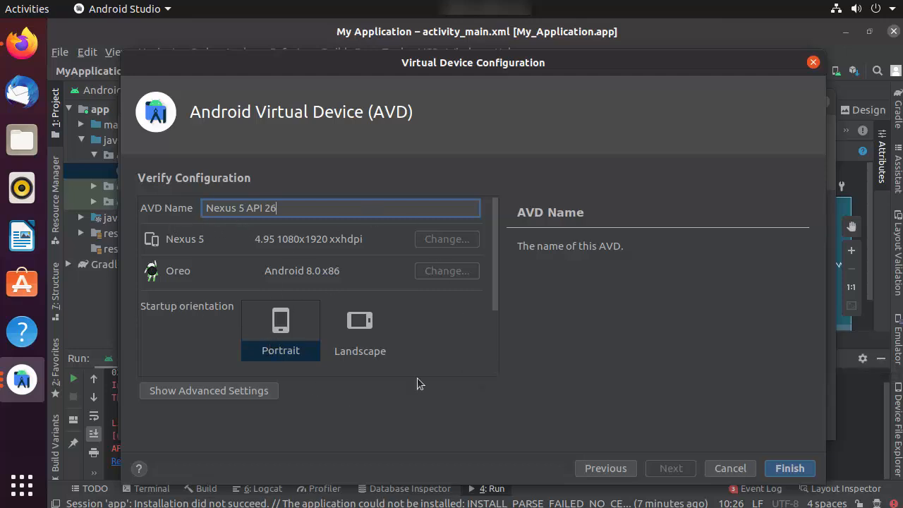
left_click(790, 471)
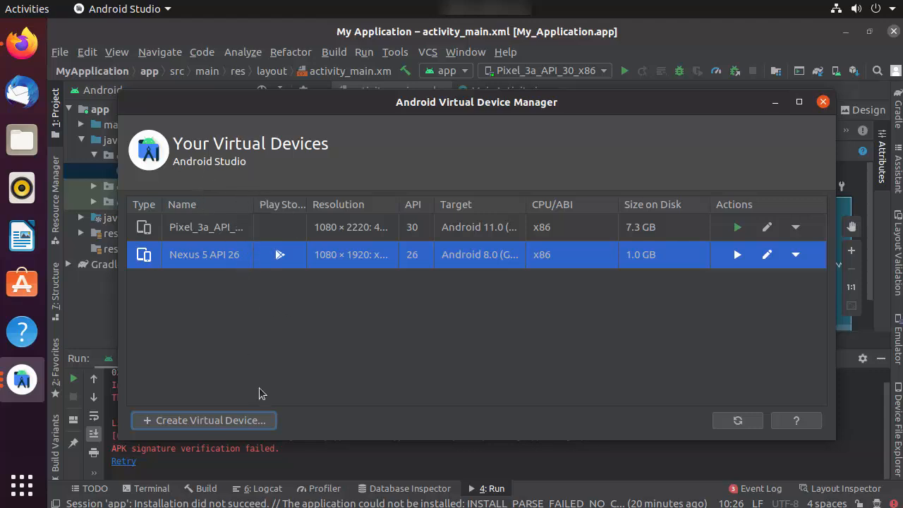
left_click(823, 102)
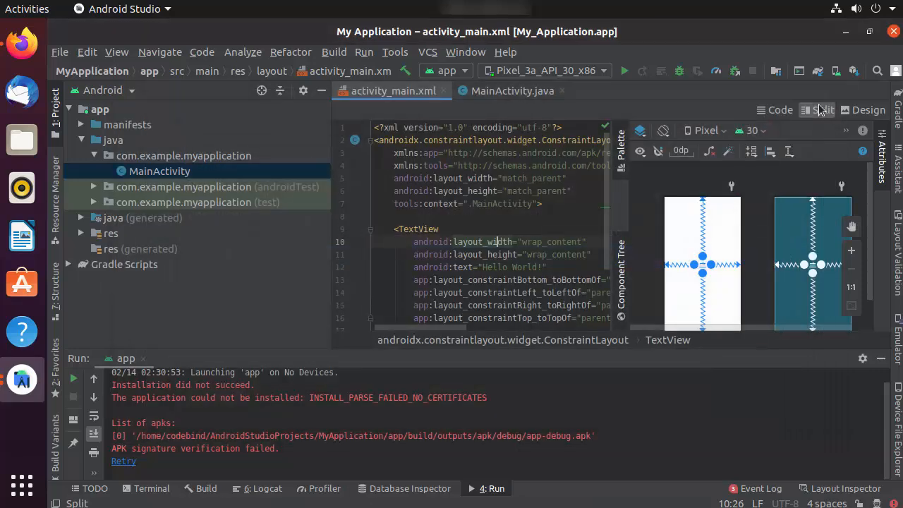
- Select Nexus 5 API 26 as the target device and run the app on it
left_click(566, 73)
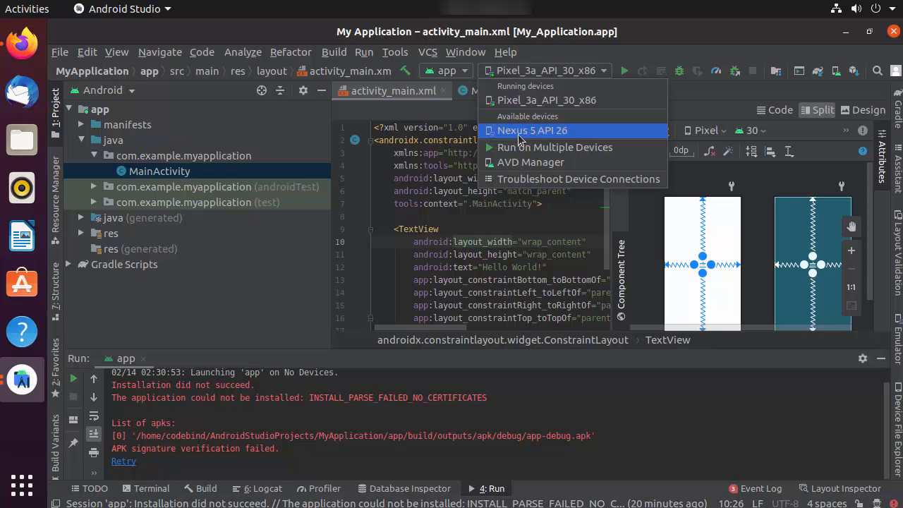
left_click(518, 137)
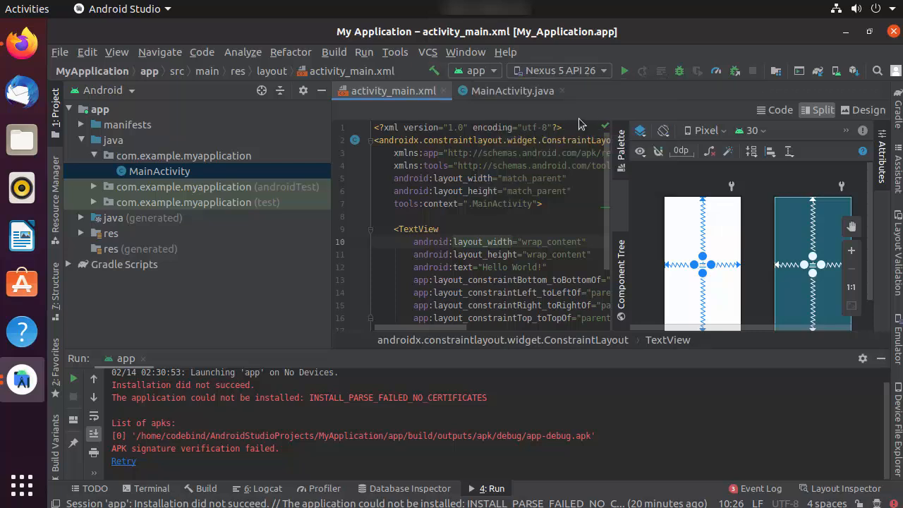
left_click(622, 74)
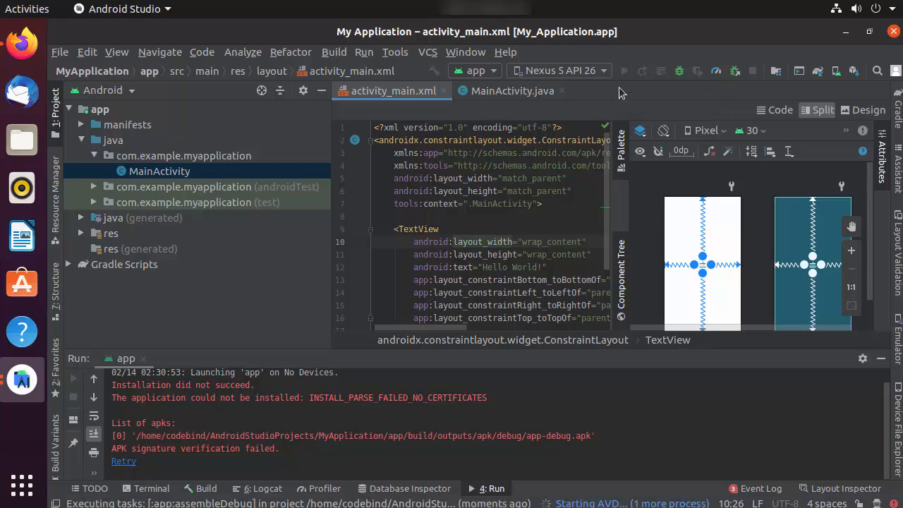